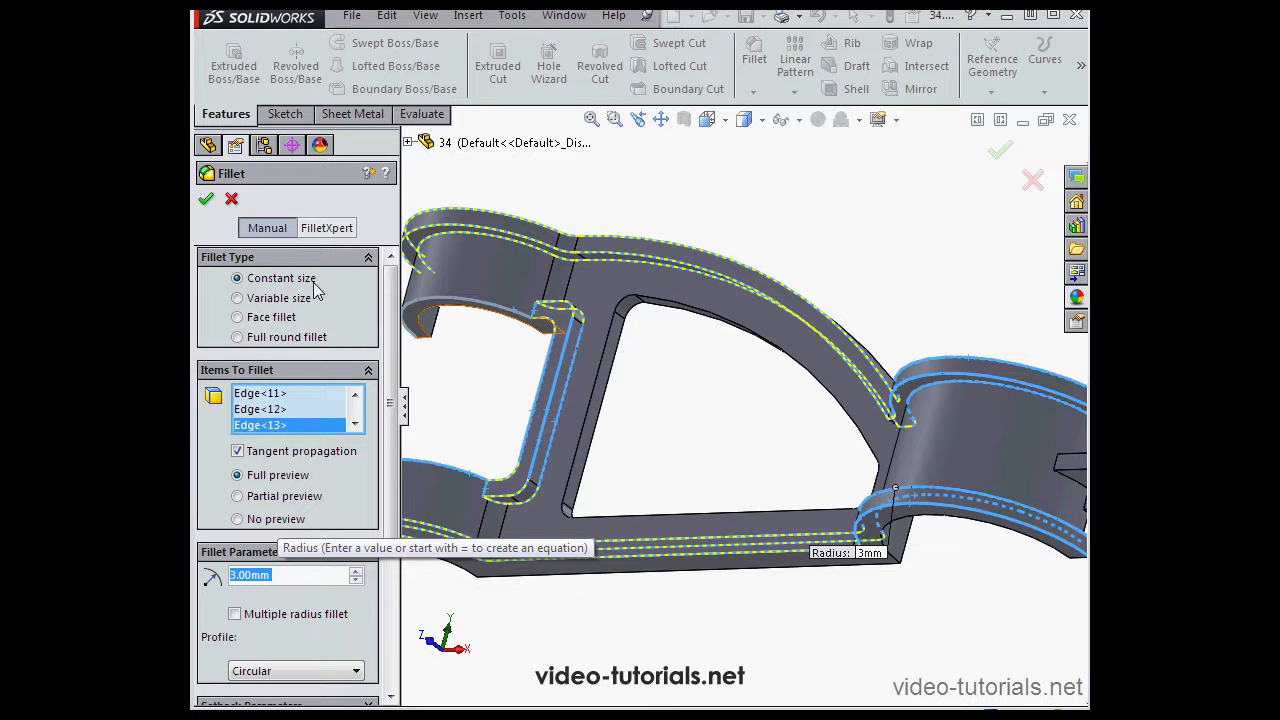
Step: Apply the 3 mm constant-size fillet to the selected edges, repairing the failed fillet with FeatureXpert
click(205, 200)
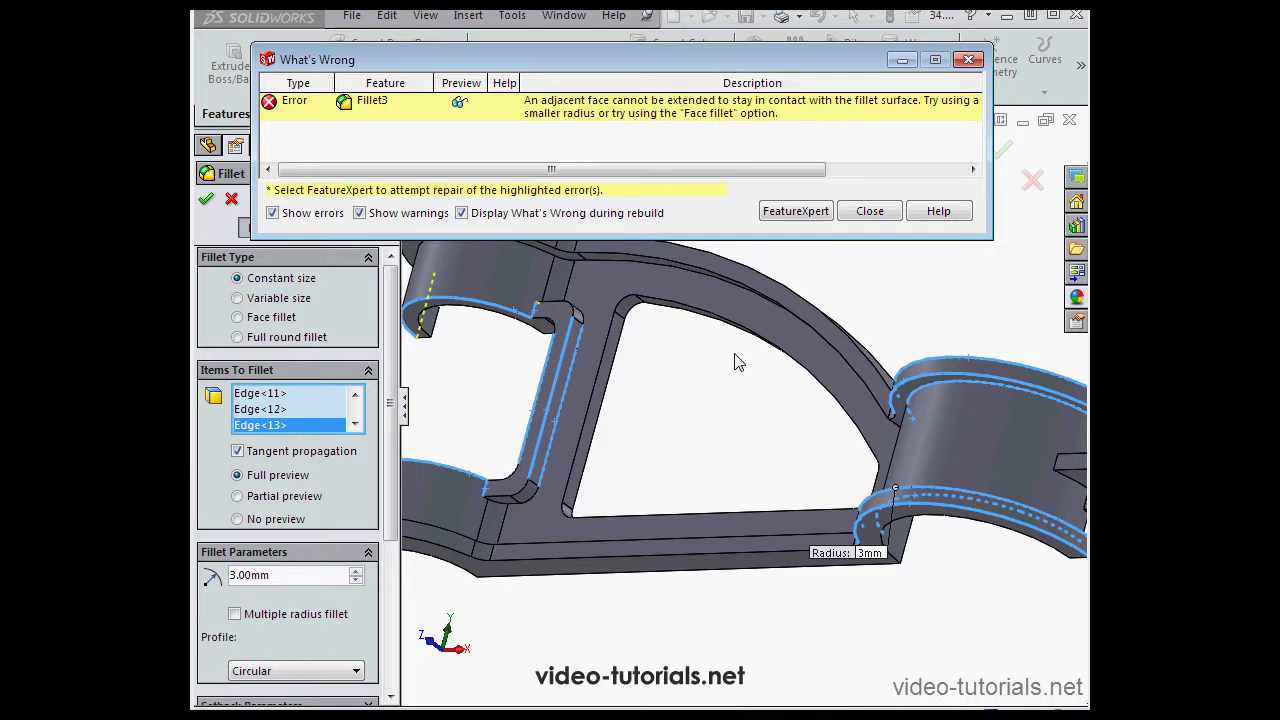
click(795, 213)
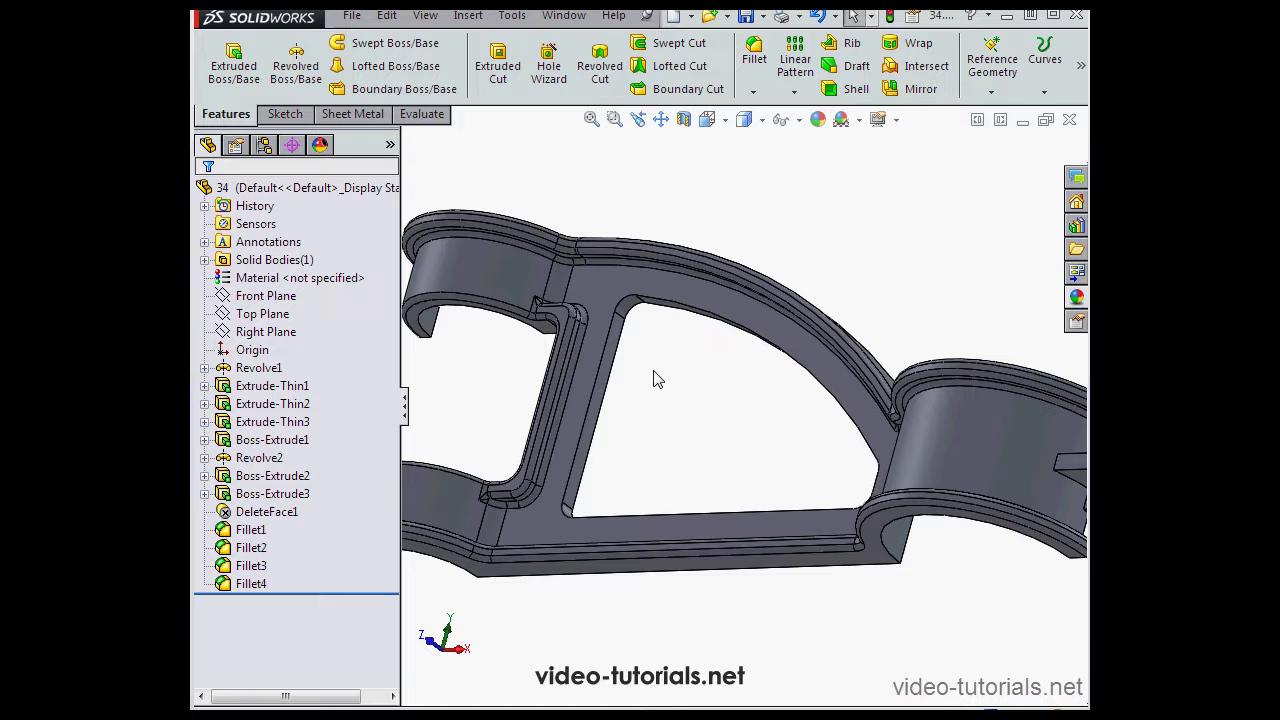
click(258, 566)
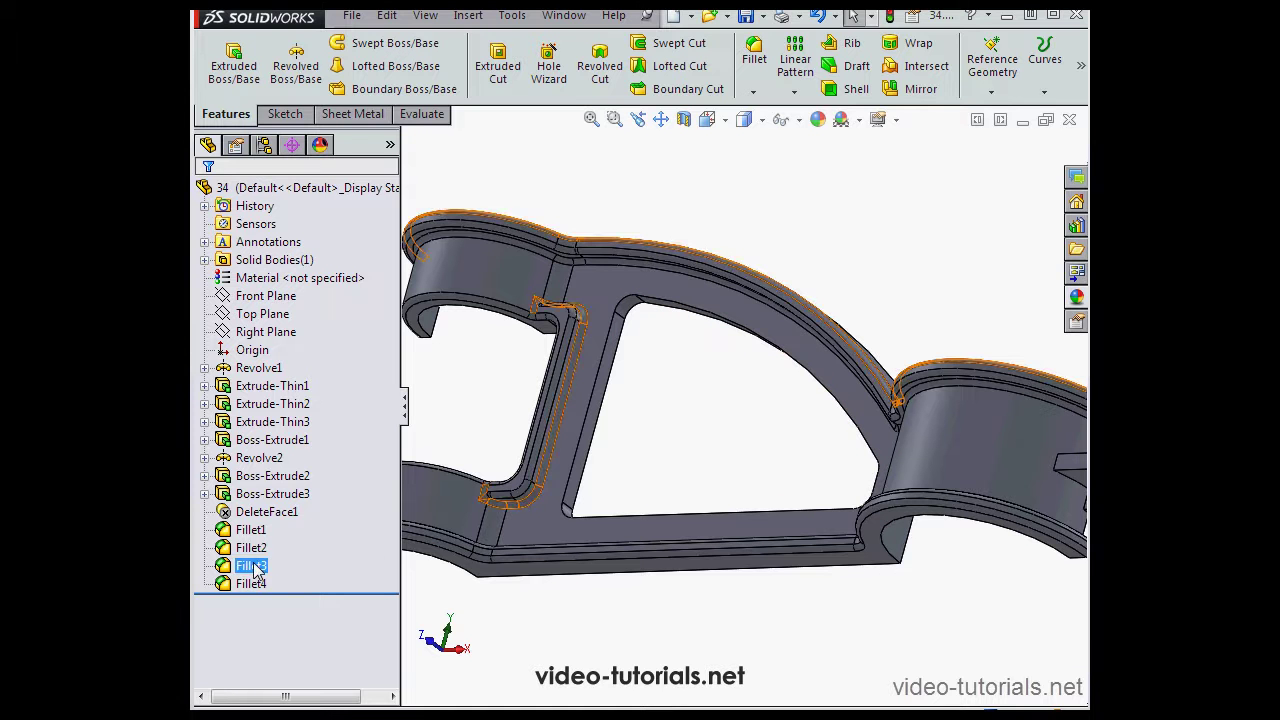
click(255, 584)
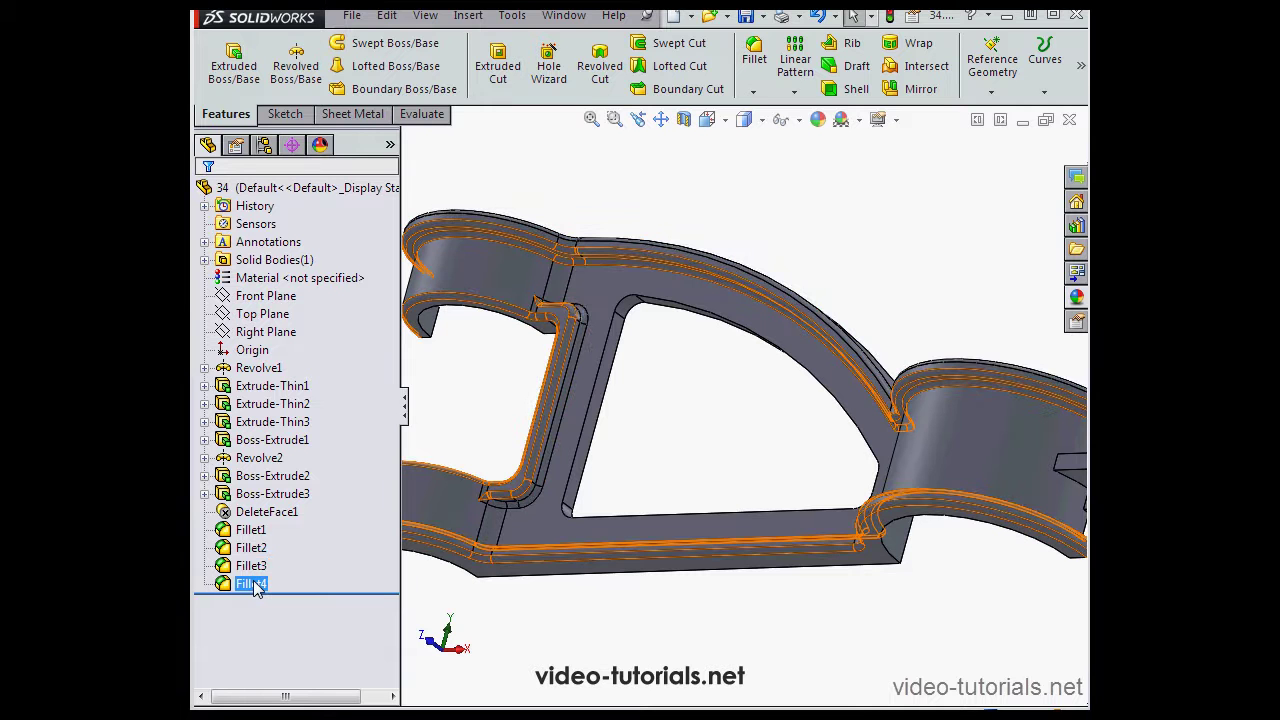
click(252, 566)
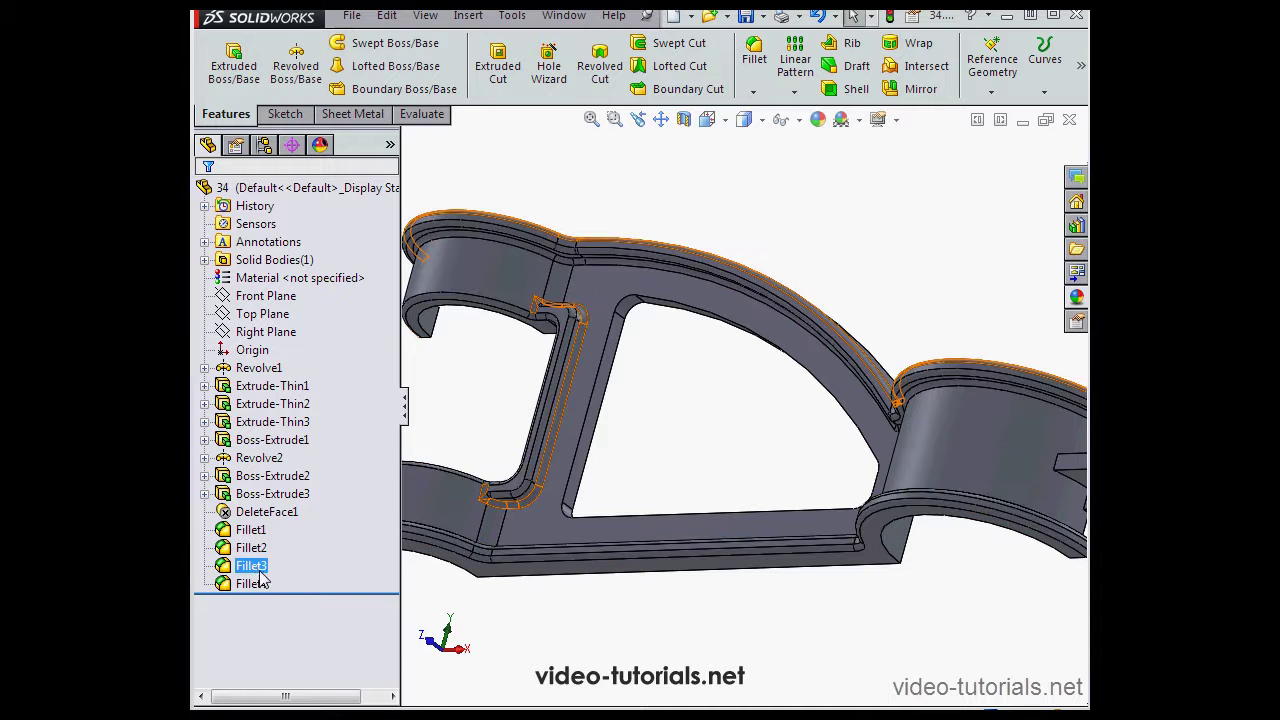
click(665, 695)
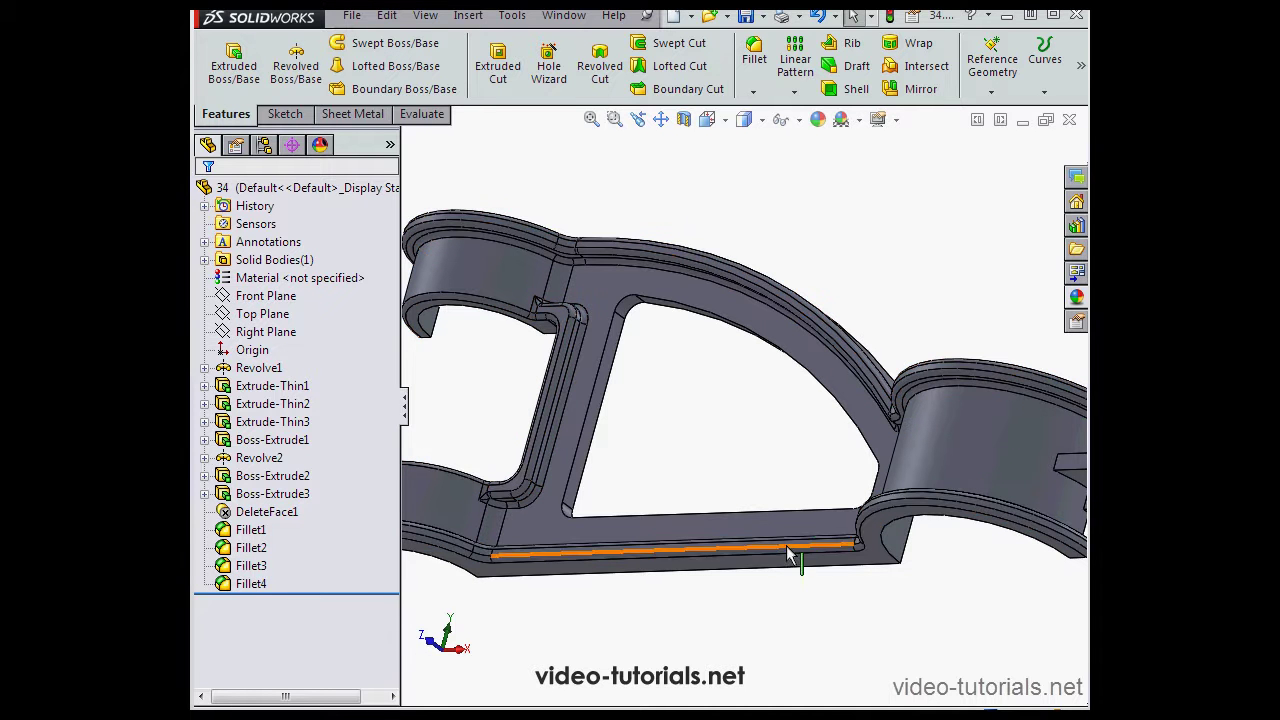
Step: Mirror the whole filleted body about the Front Plane with solids merged, working in isometric view
click(725, 121)
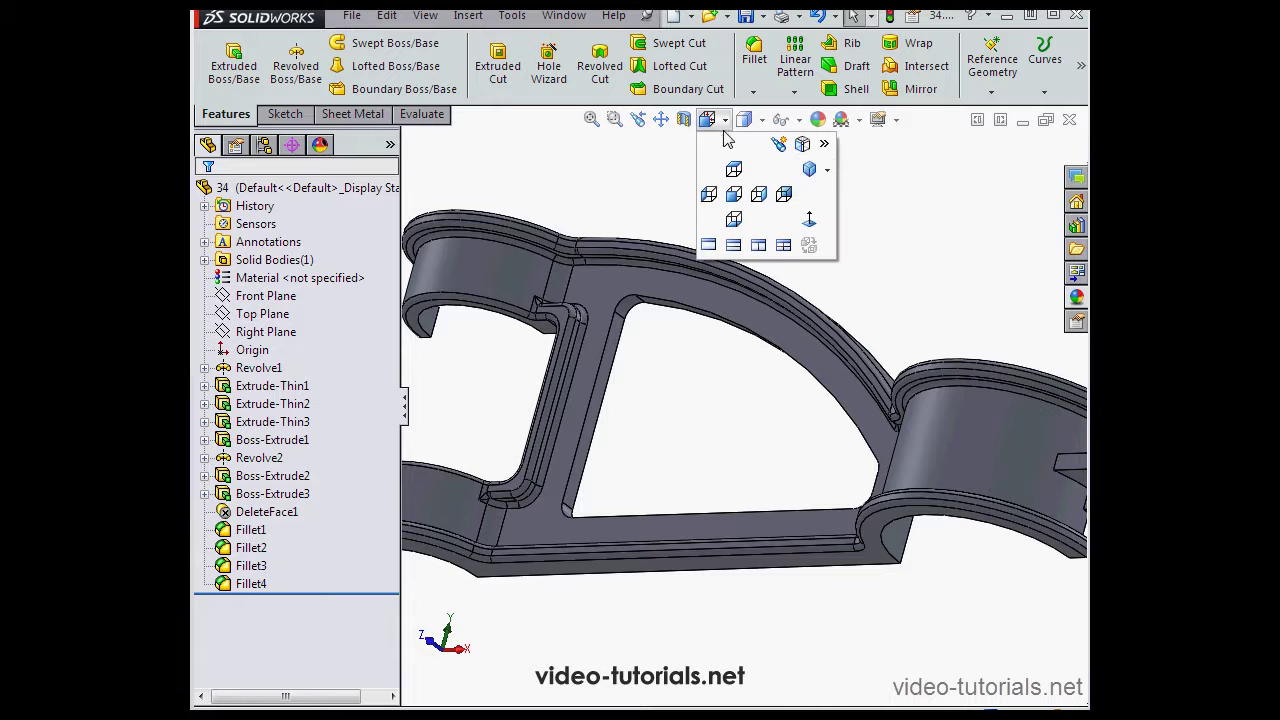
click(801, 171)
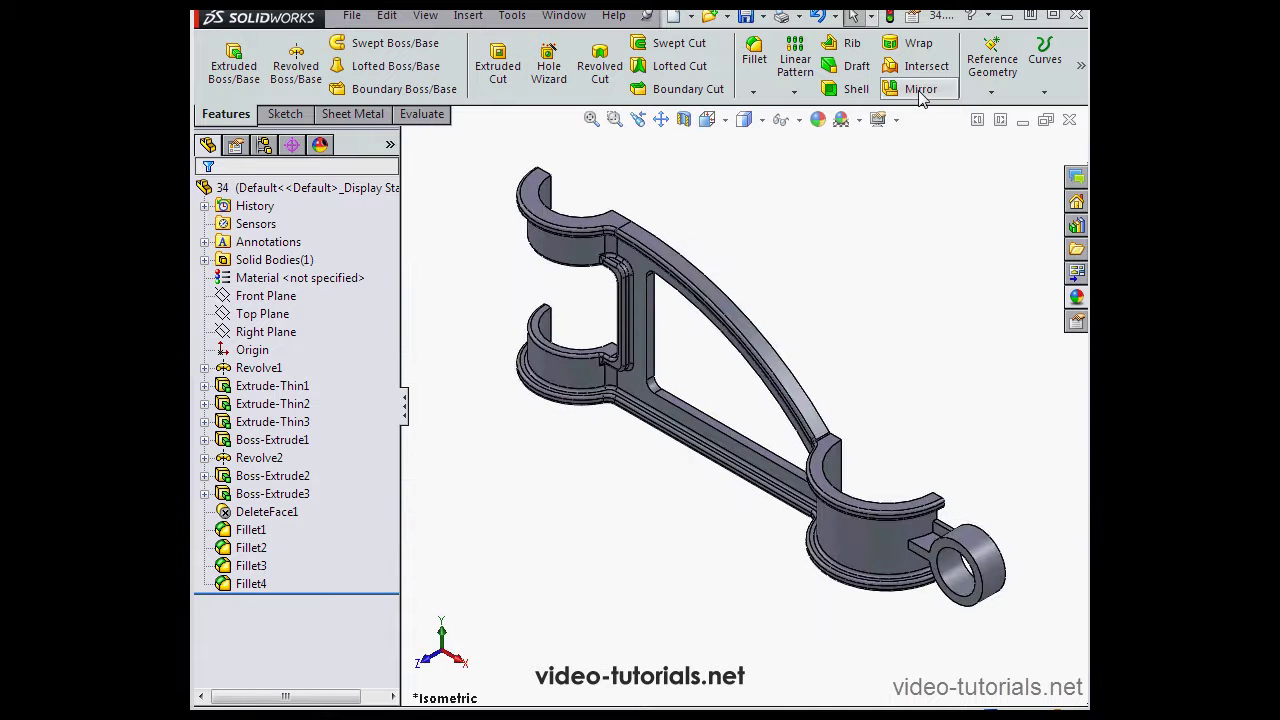
click(916, 89)
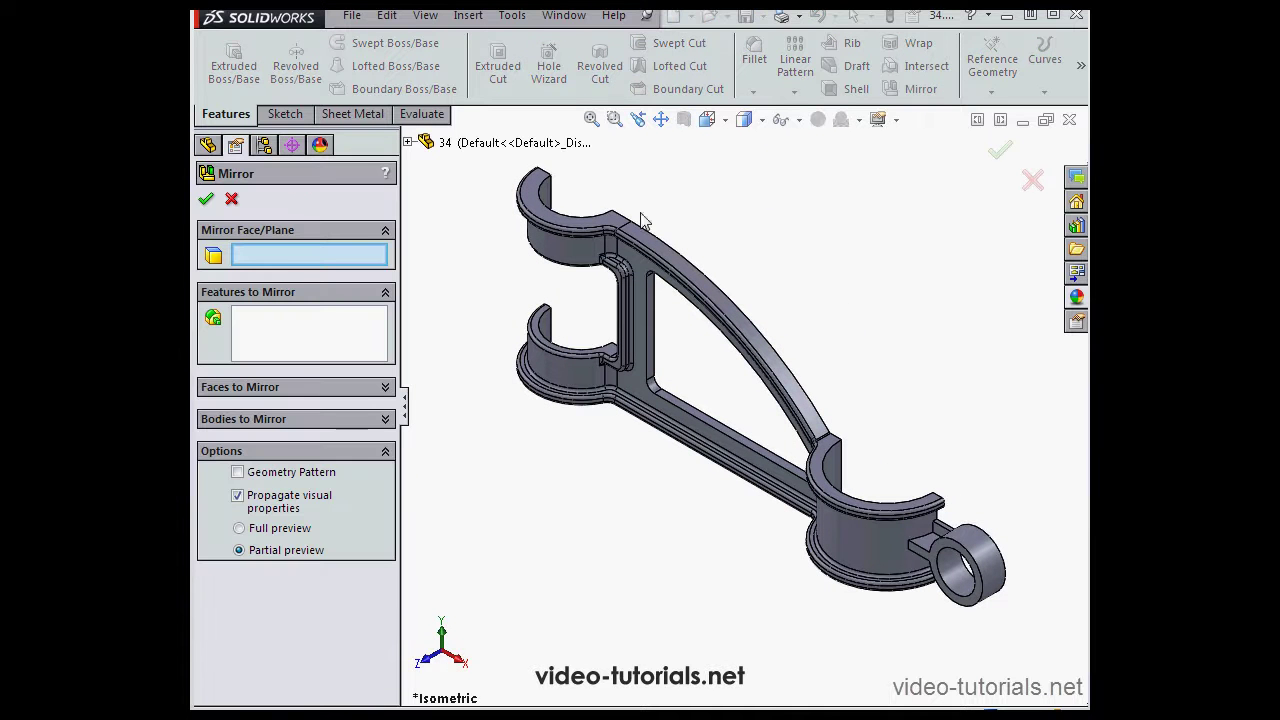
click(408, 143)
click(470, 255)
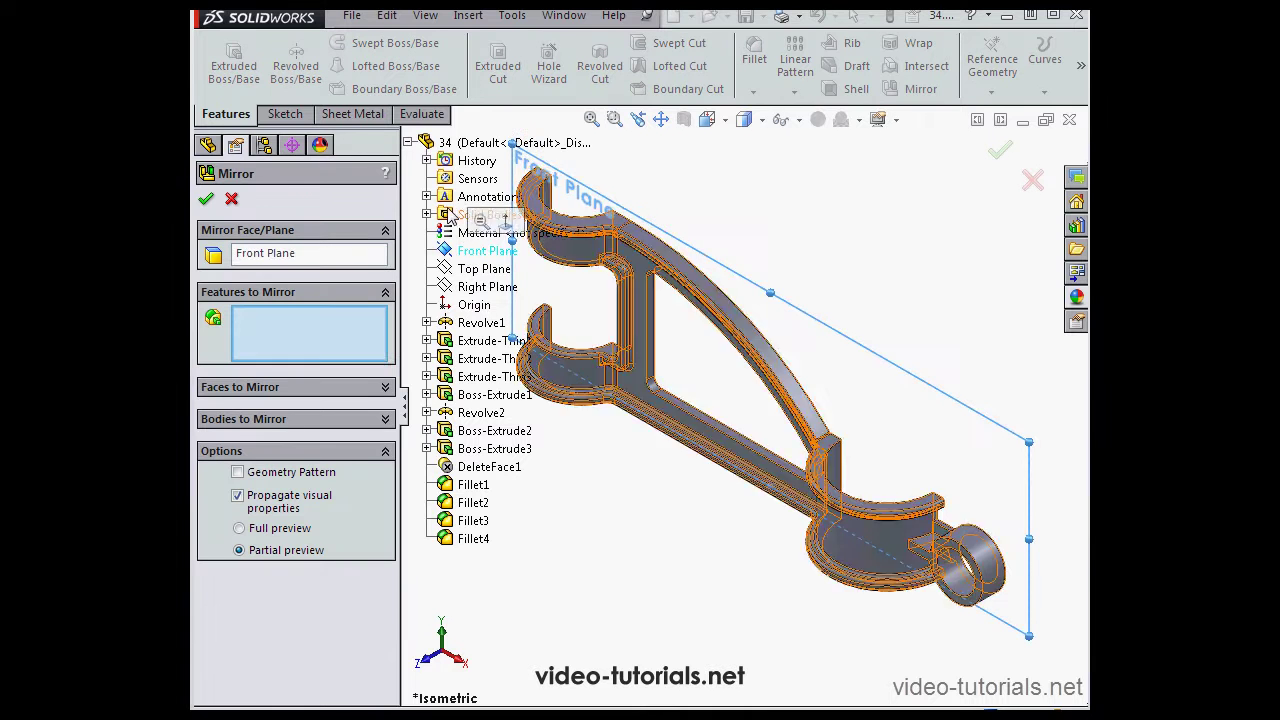
click(409, 144)
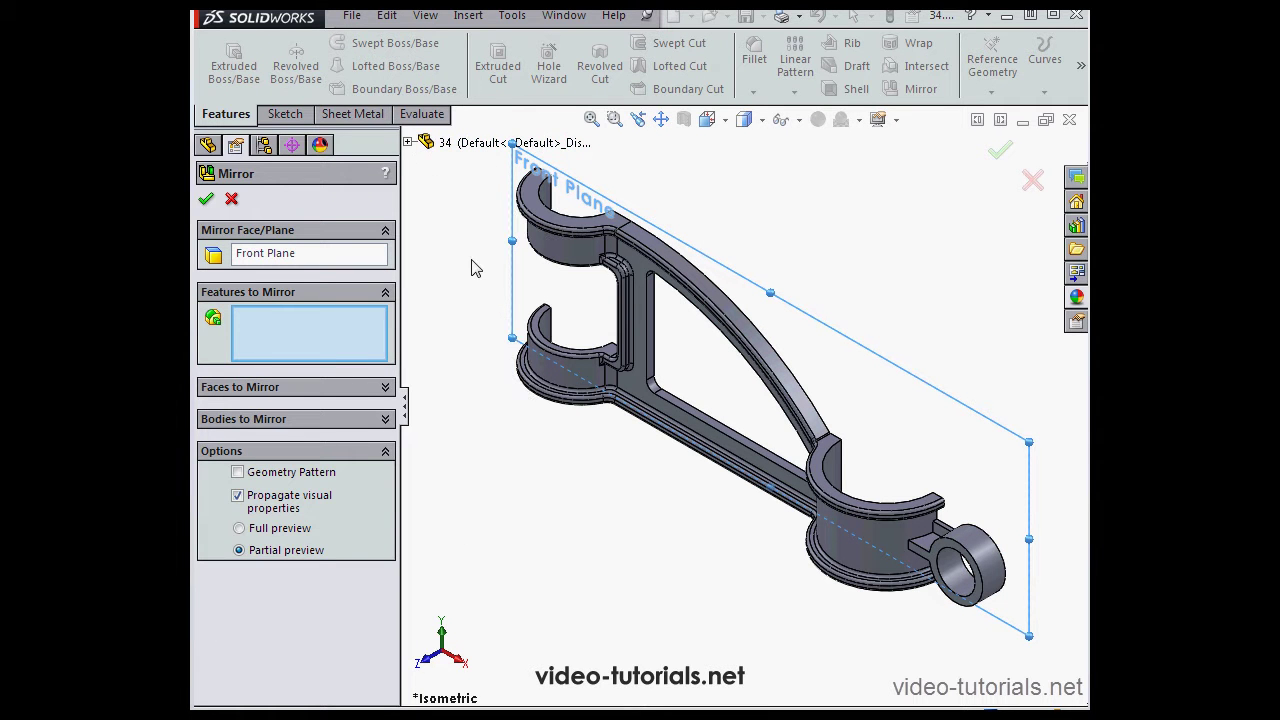
click(385, 419)
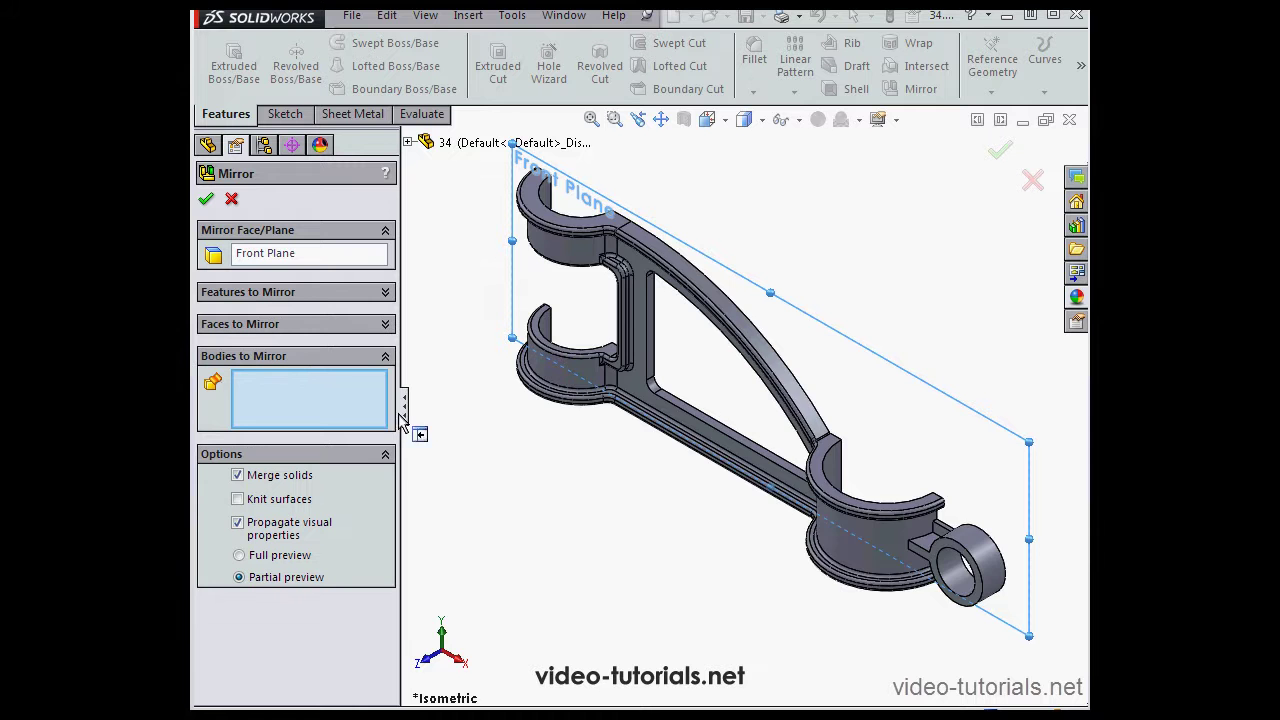
click(852, 558)
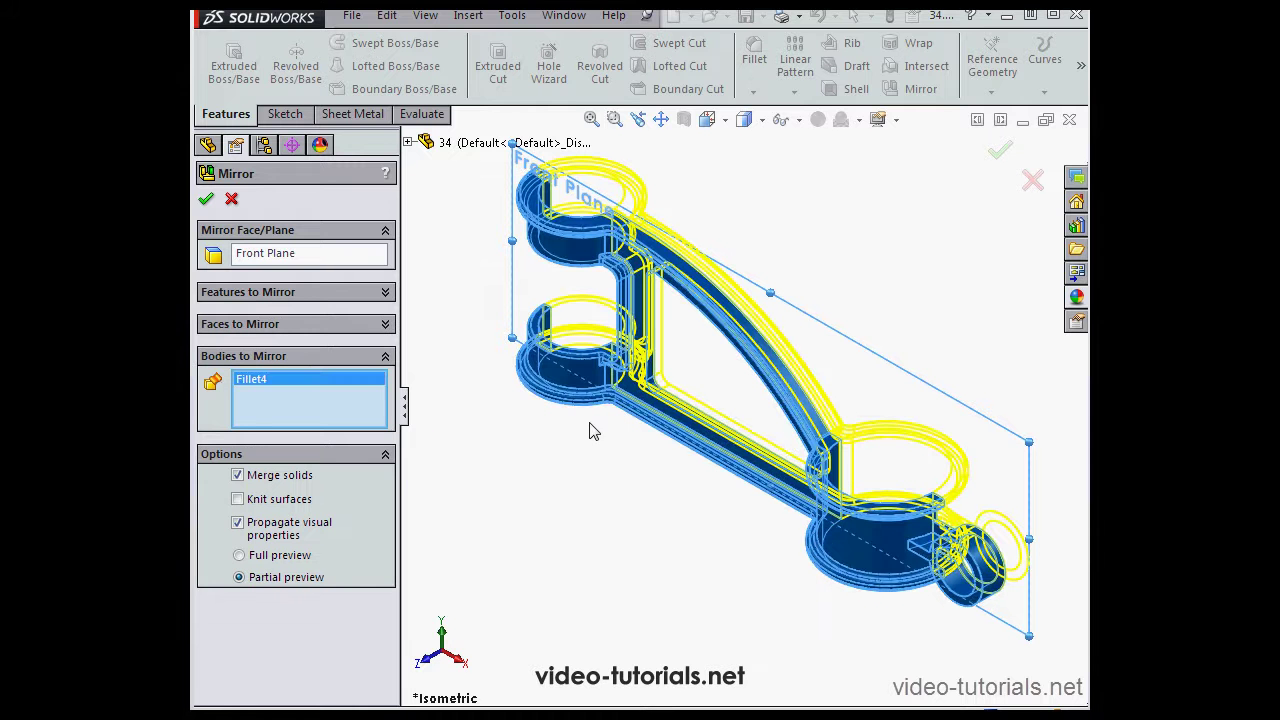
click(204, 199)
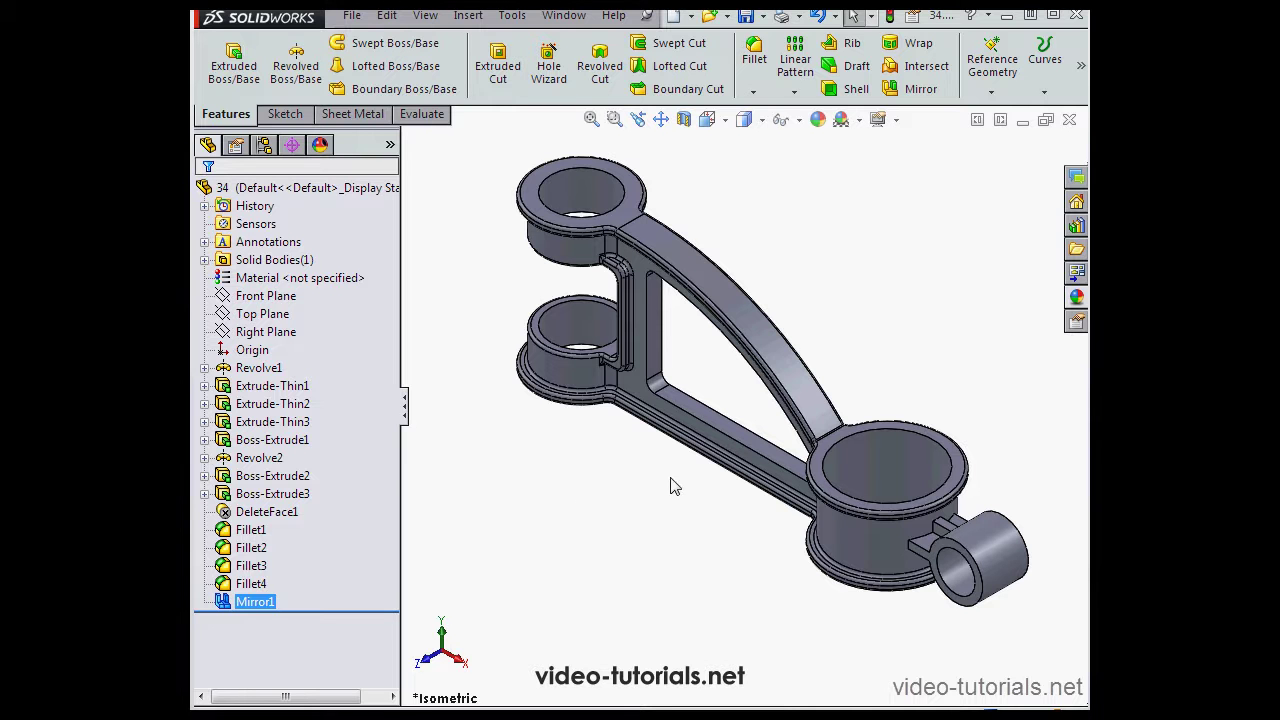
Step: Add a full round fillet along the arm's inner window, using its front face, inner wall and opposite face
click(754, 60)
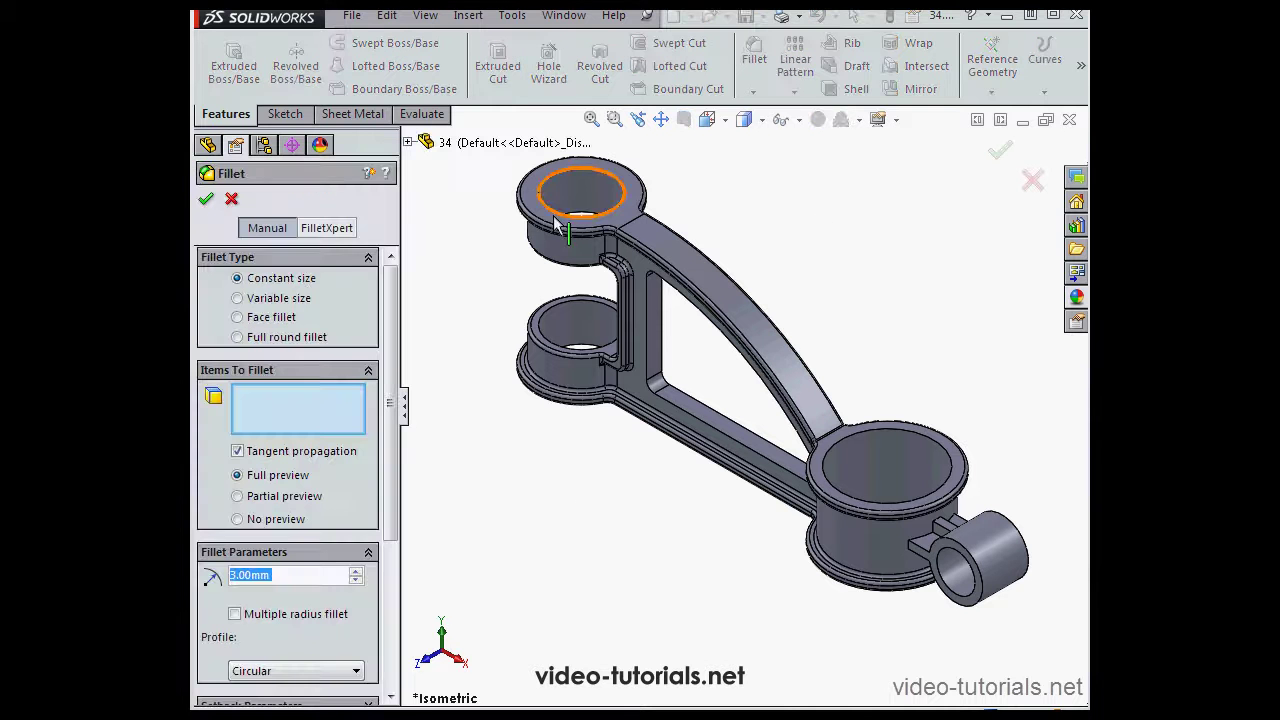
click(238, 337)
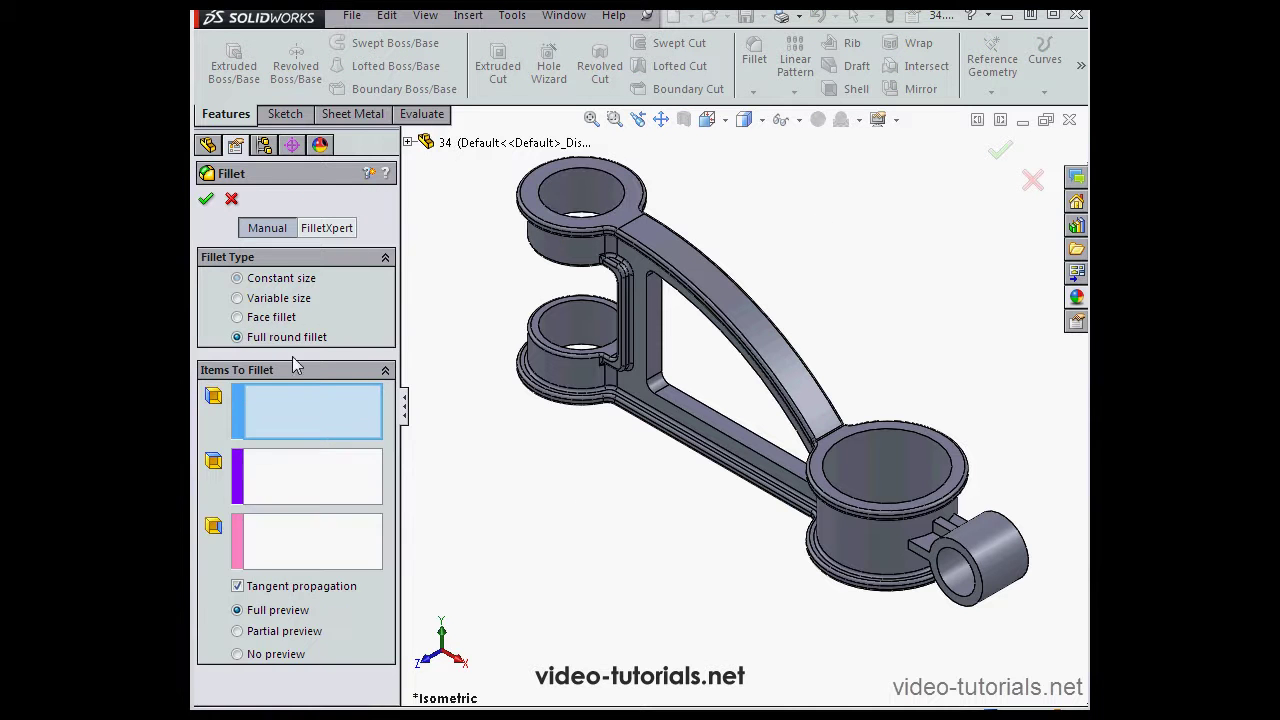
click(640, 369)
click(347, 475)
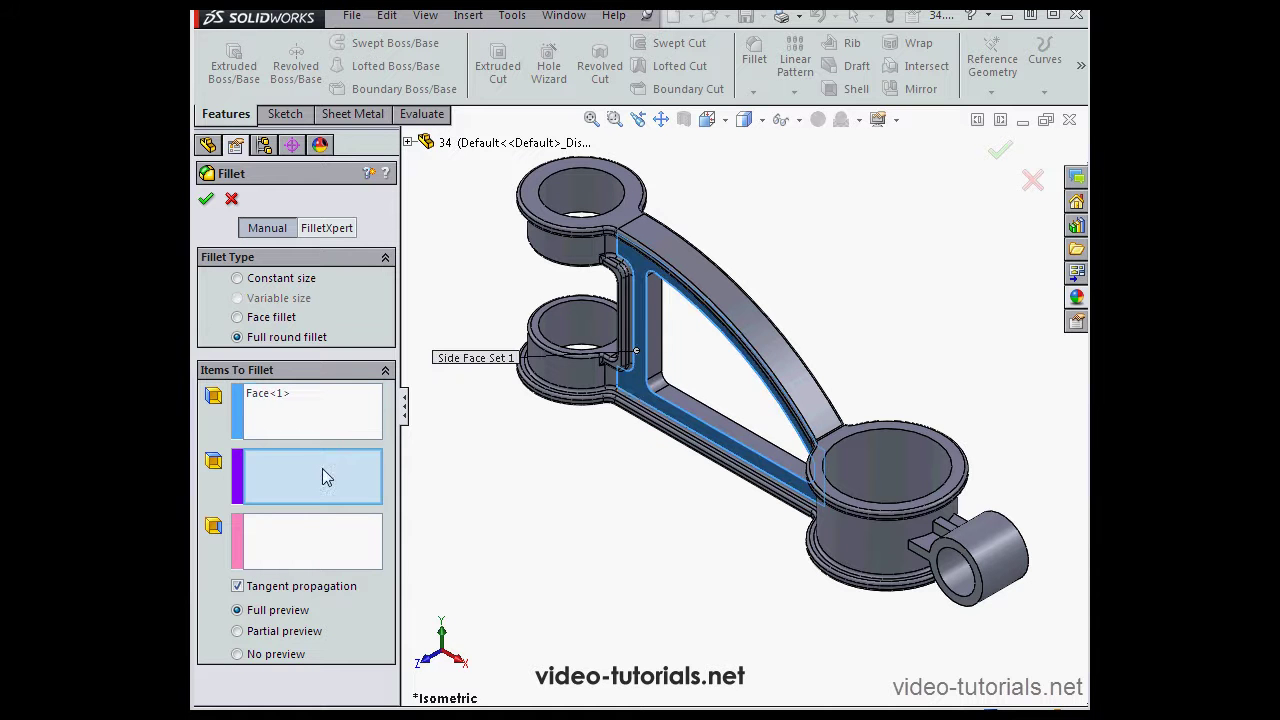
click(656, 342)
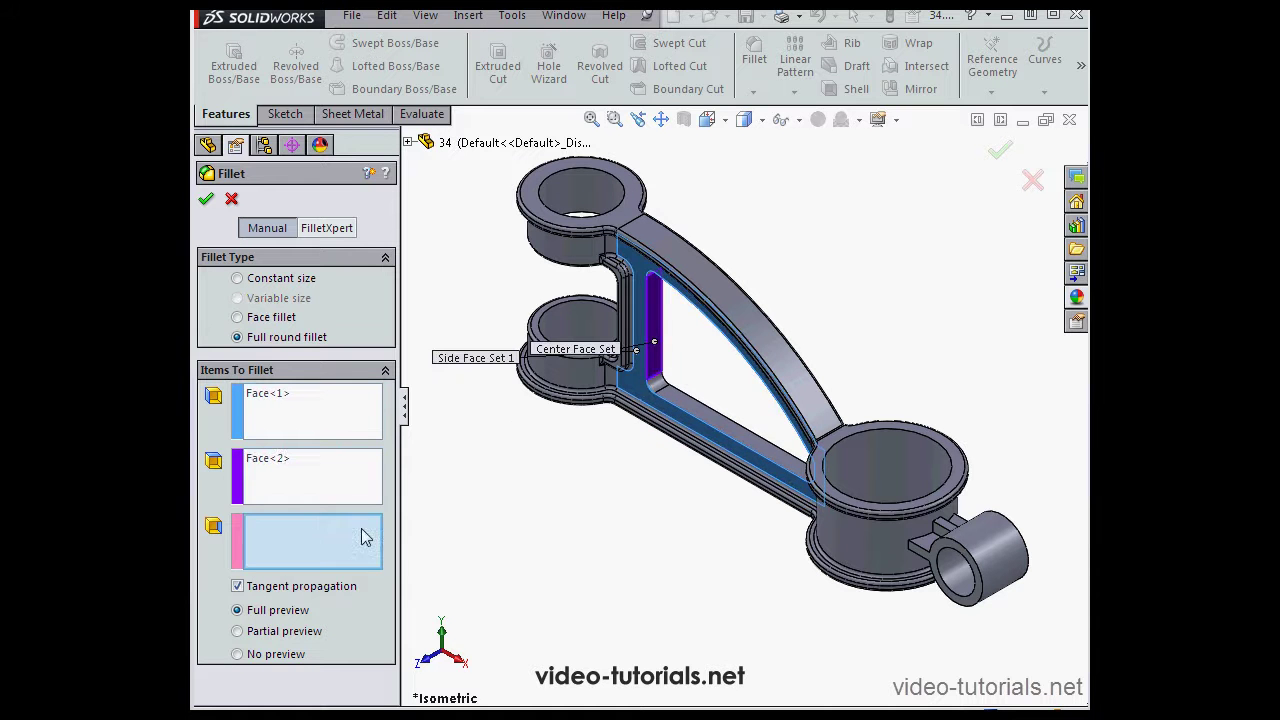
middle_drag(691, 463, 686, 437)
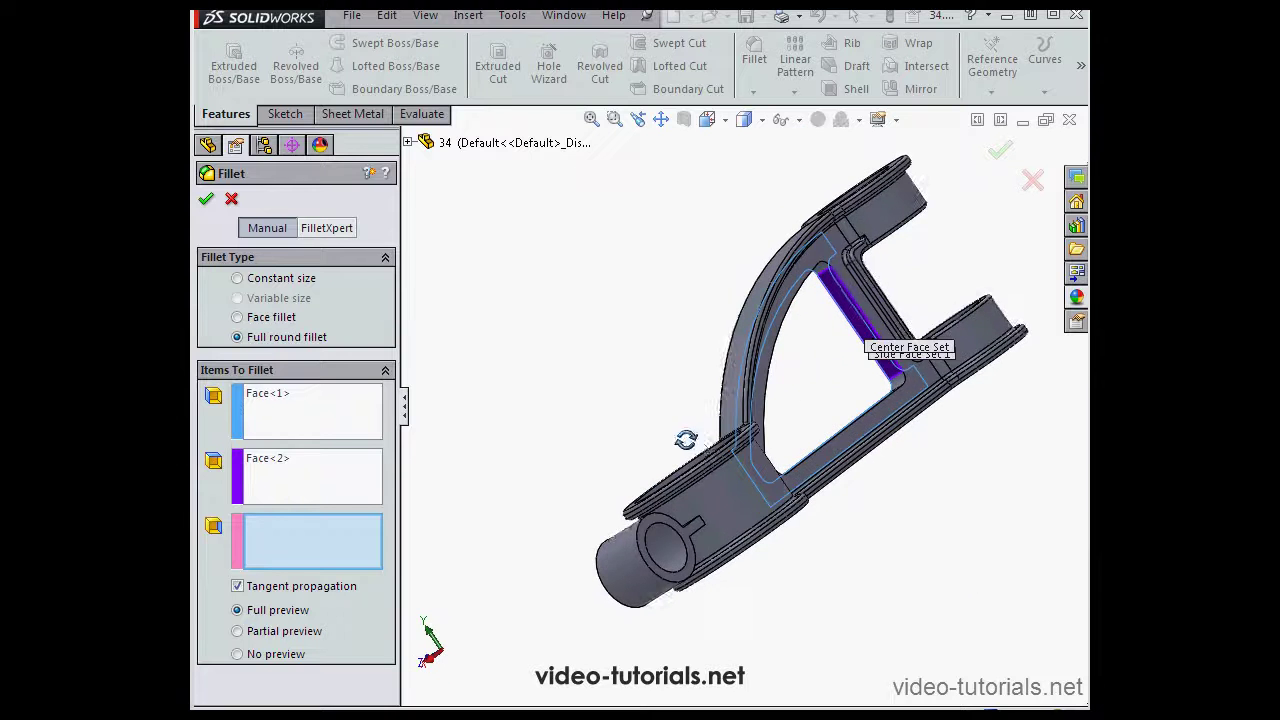
click(882, 340)
middle_drag(829, 371, 973, 358)
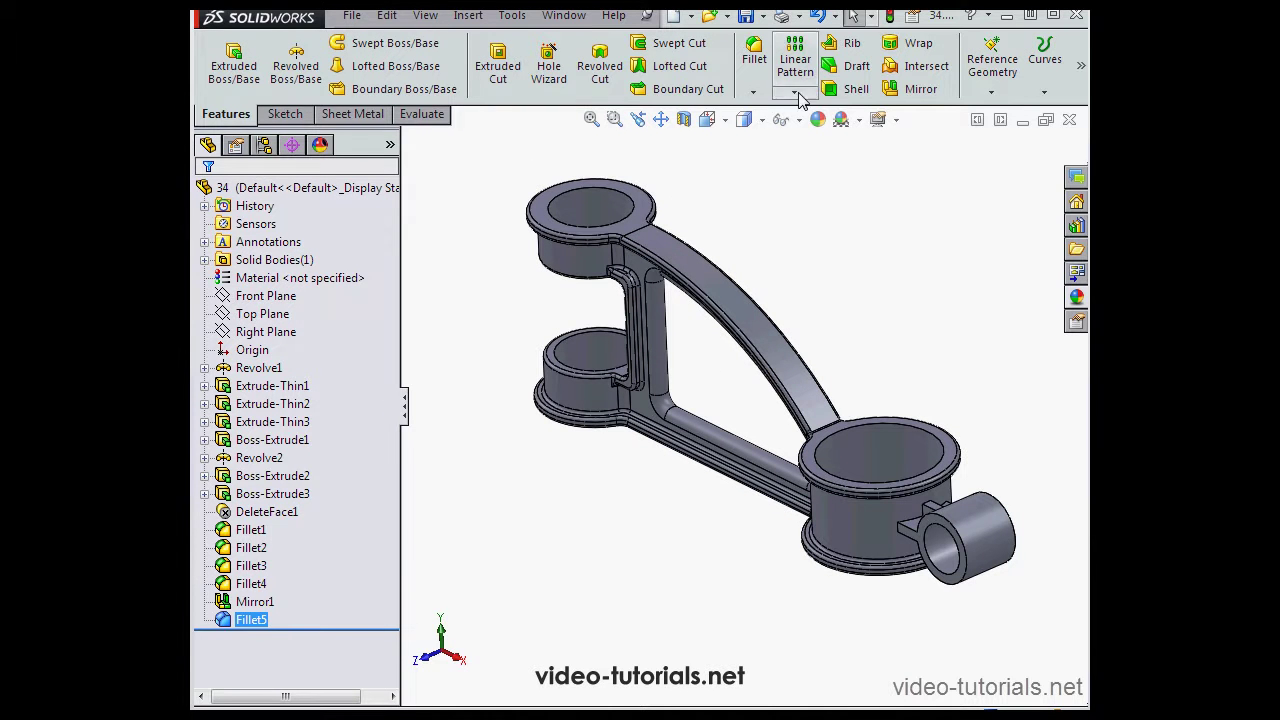
Step: Add a full round fillet to the upper rib between the large ring and small tube, using its two sides and end face
click(756, 60)
middle_drag(1003, 585, 945, 560)
scroll(950, 540, down, 5)
click(860, 528)
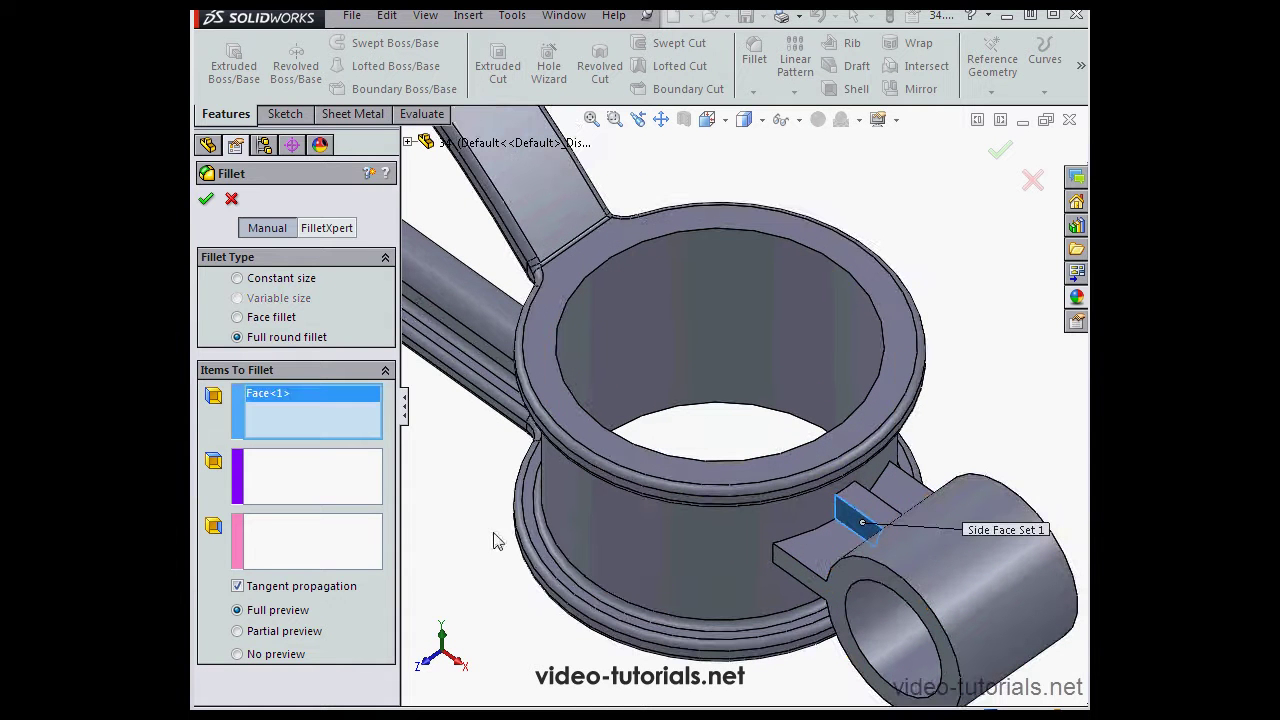
click(872, 506)
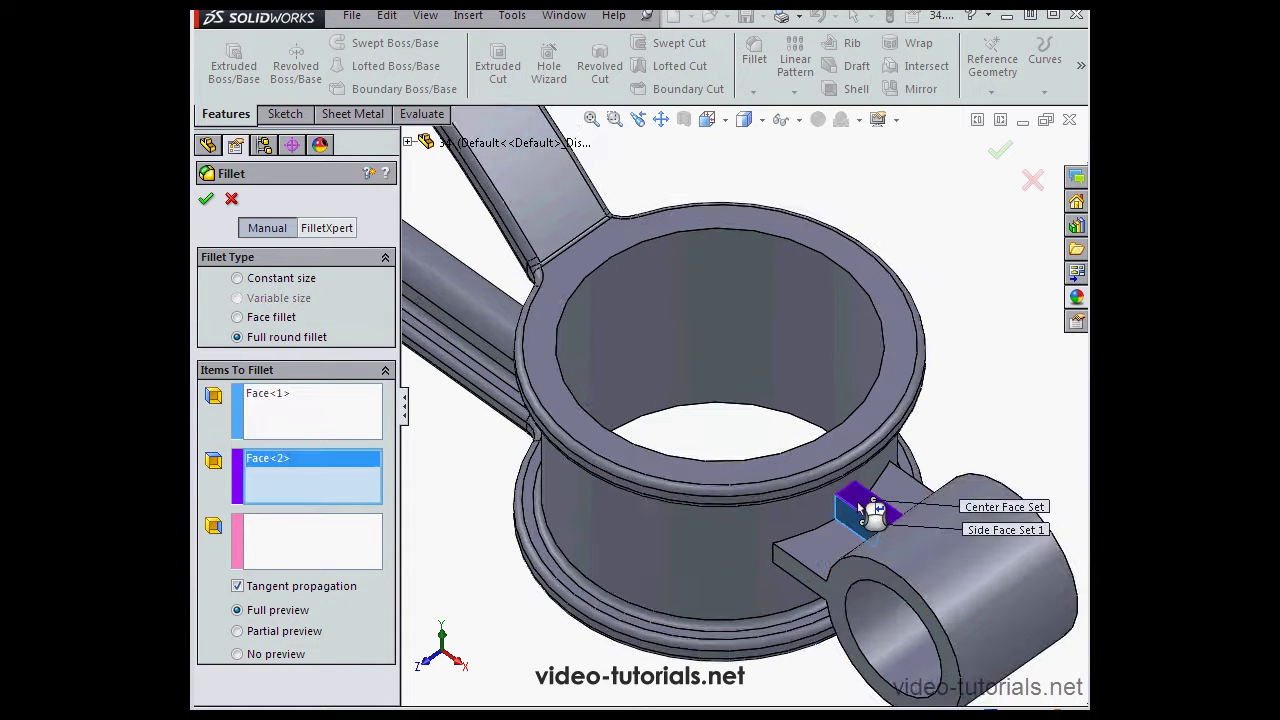
middle_drag(872, 510, 775, 590)
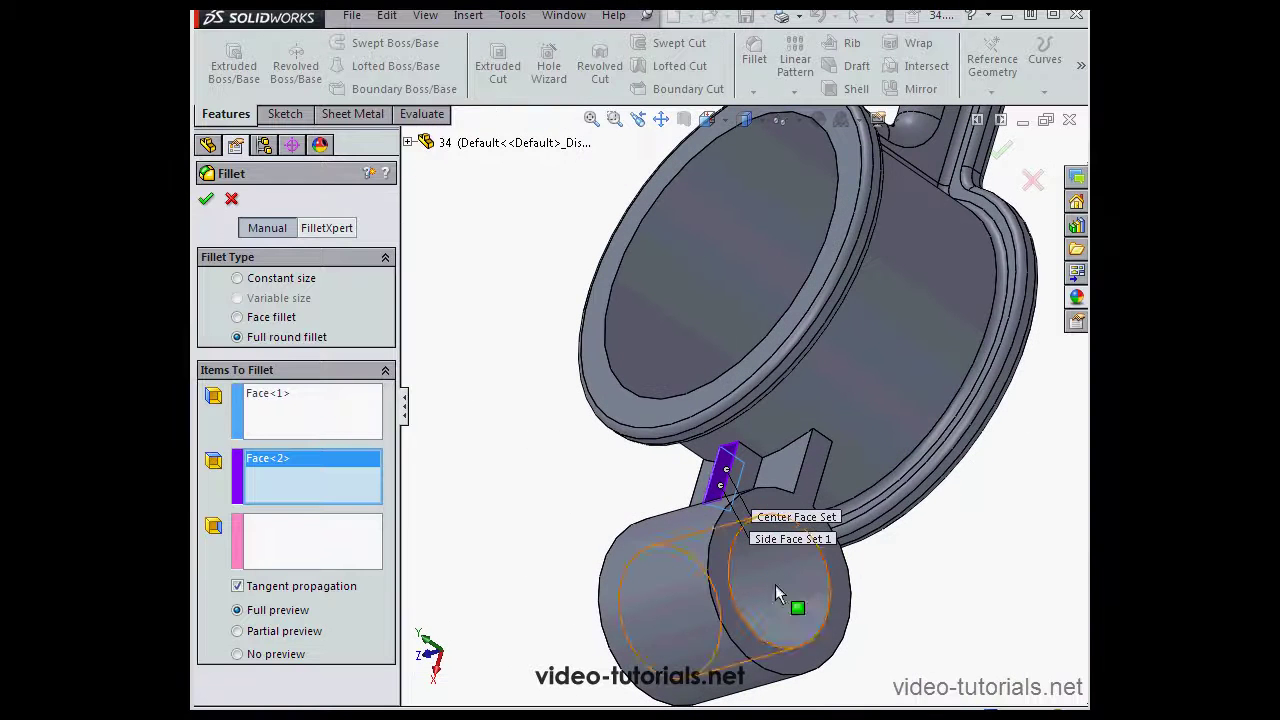
click(377, 553)
click(746, 481)
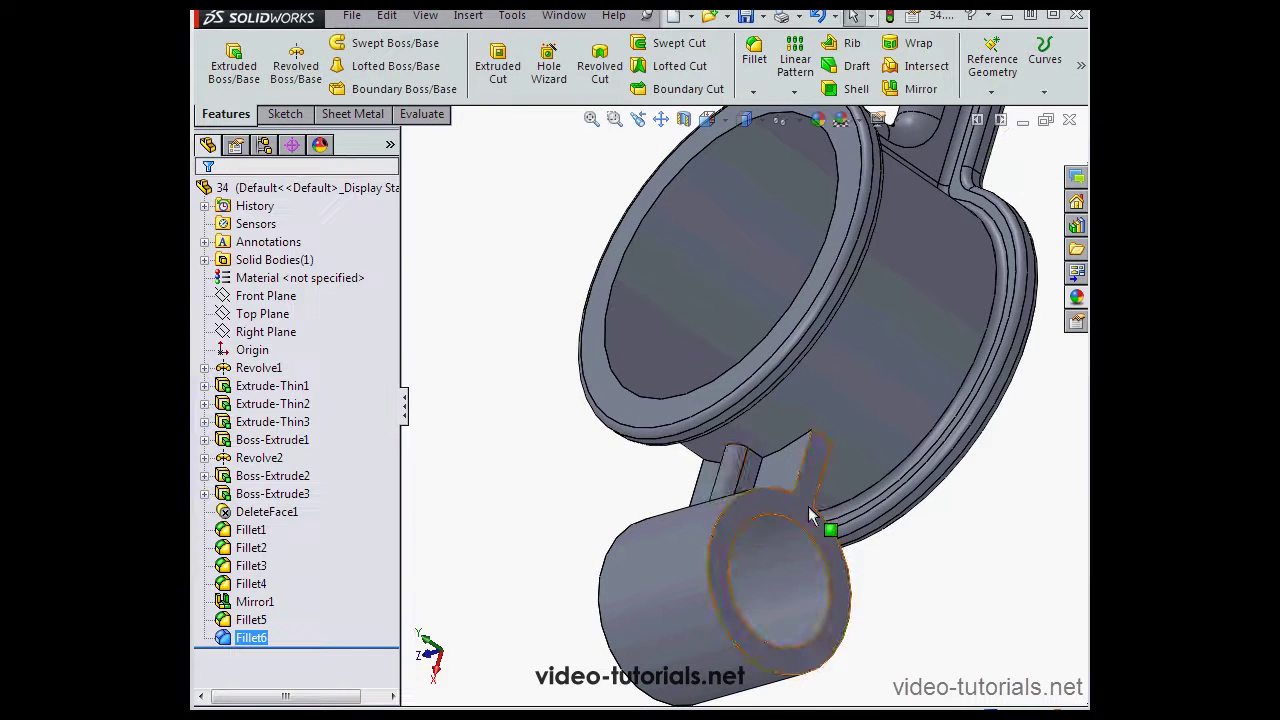
Step: Add a full round fillet to the opposite rib between the large ring and small tube, keeping only its narrow face as center
middle_drag(814, 523, 651, 371)
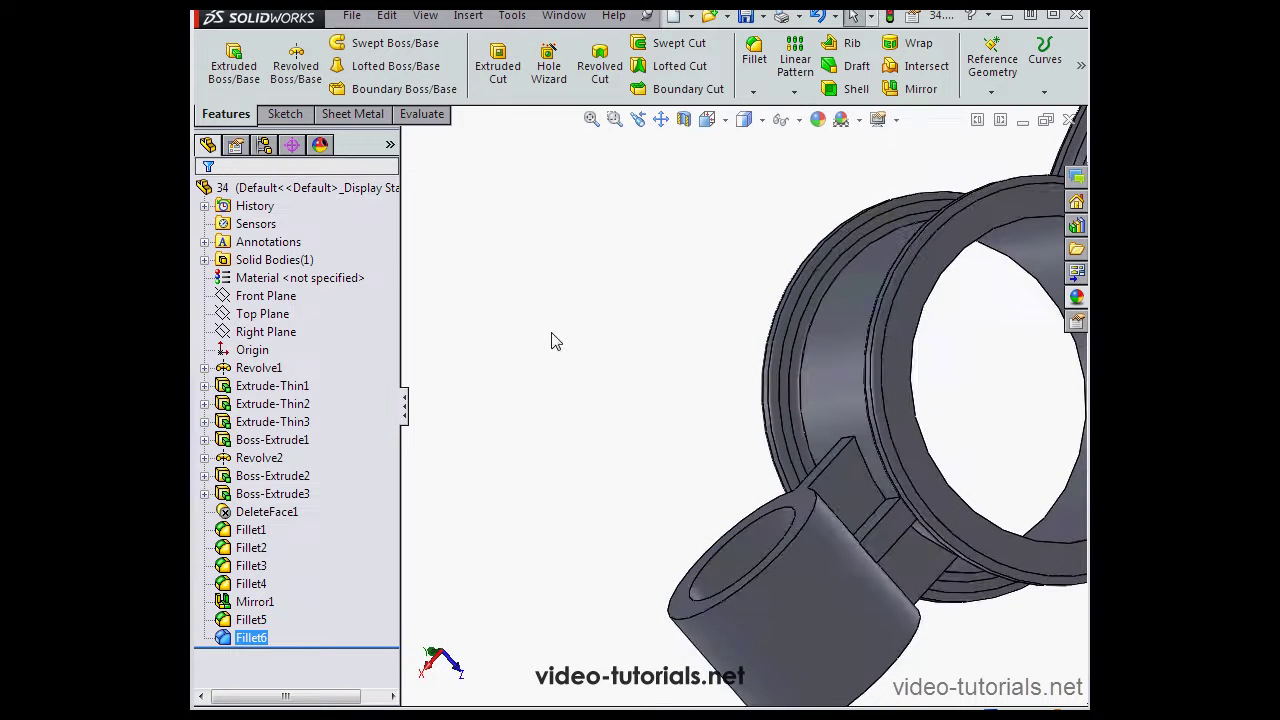
click(754, 55)
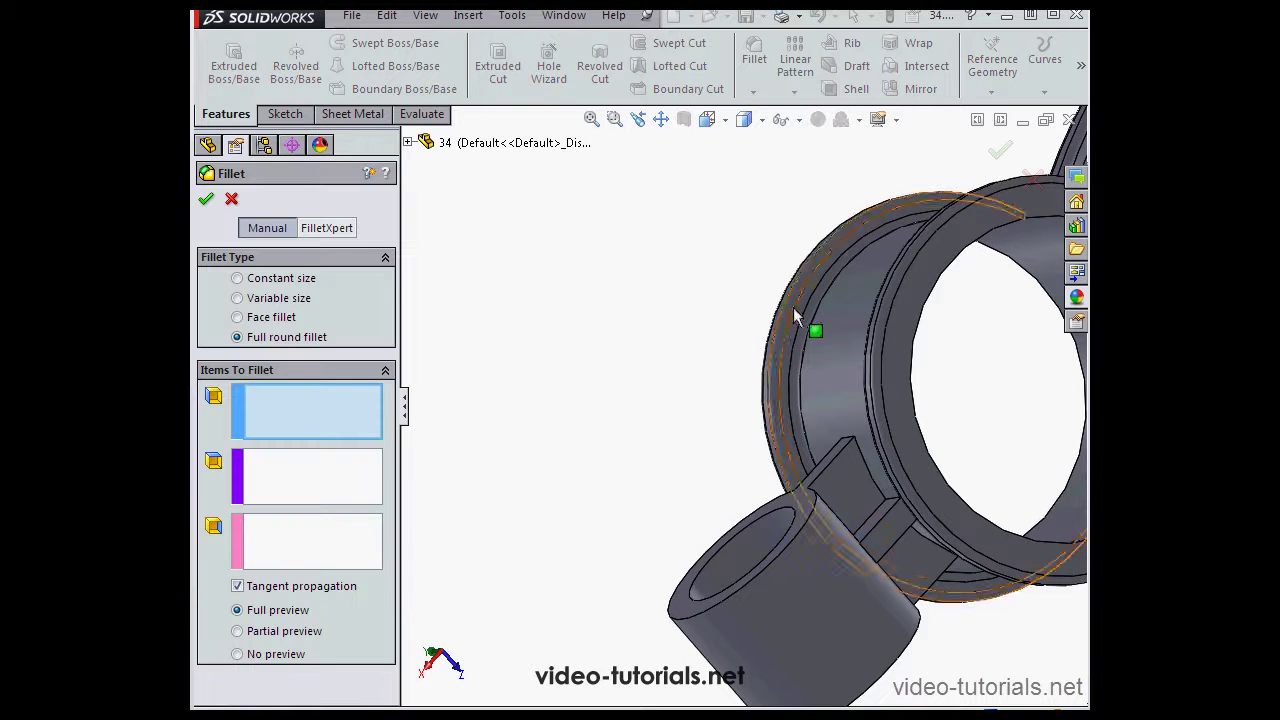
click(879, 519)
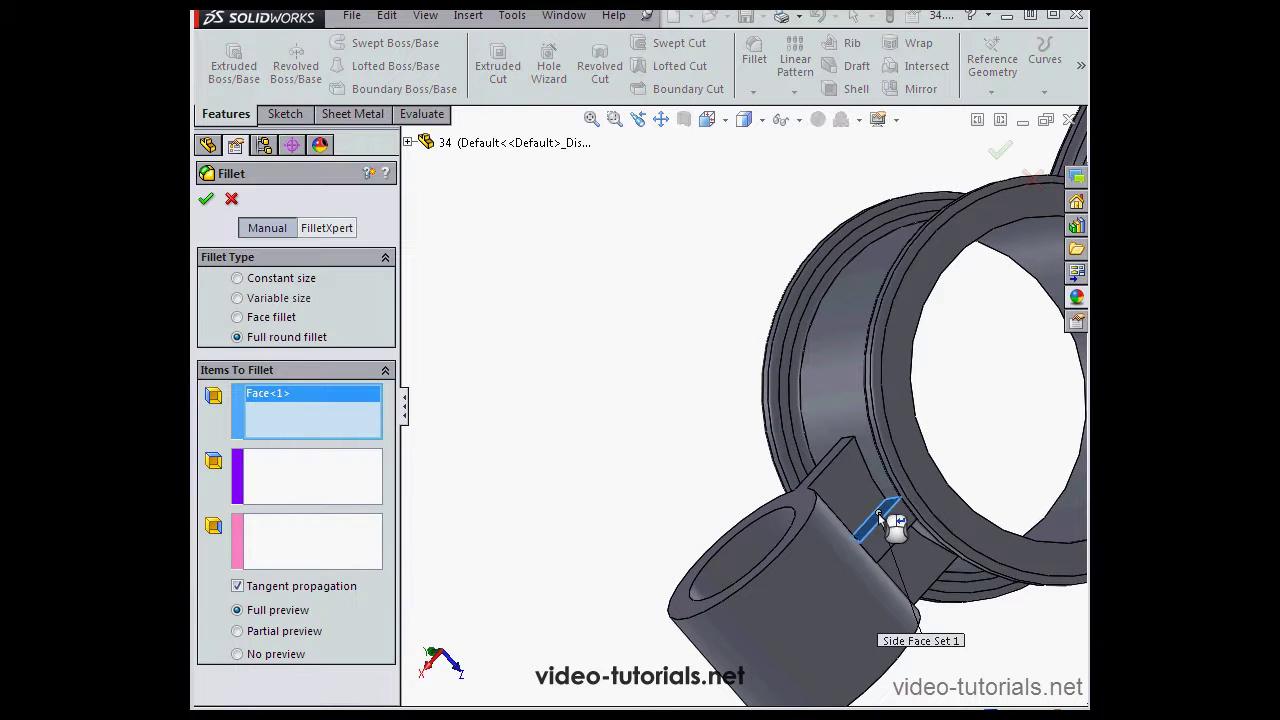
click(346, 481)
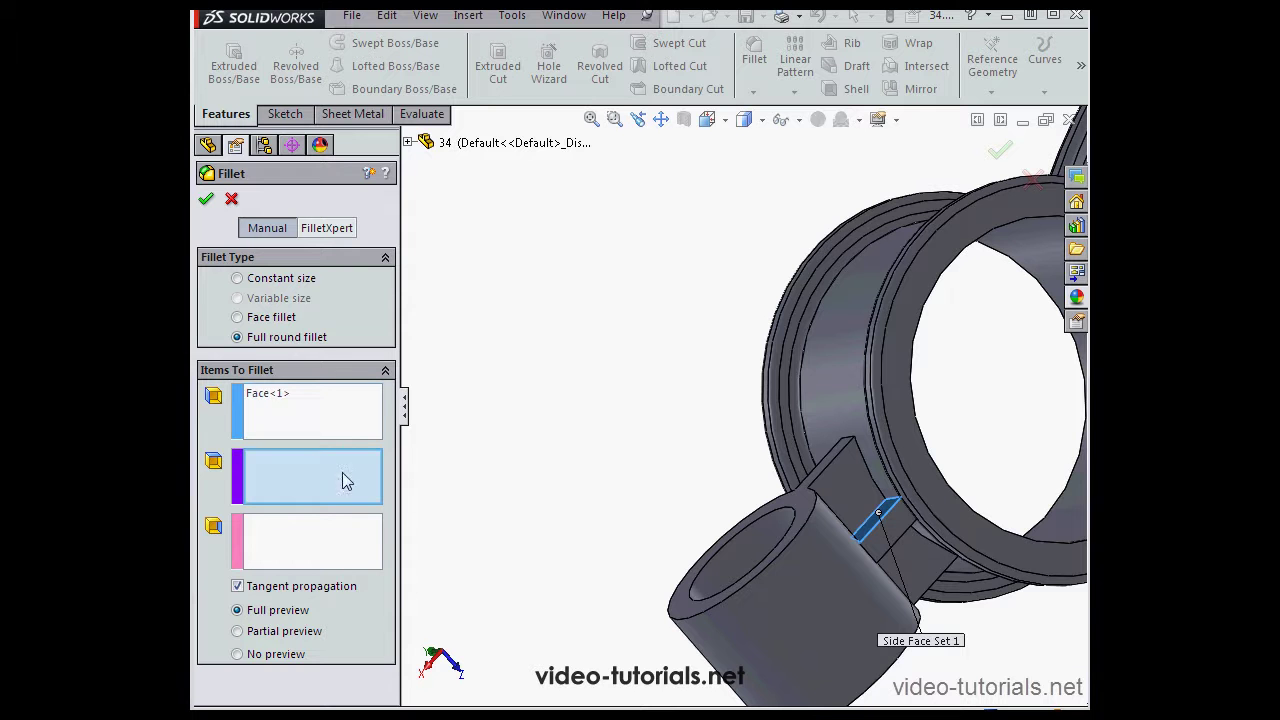
click(888, 538)
middle_drag(920, 542, 606, 300)
scroll(590, 320, down, 5)
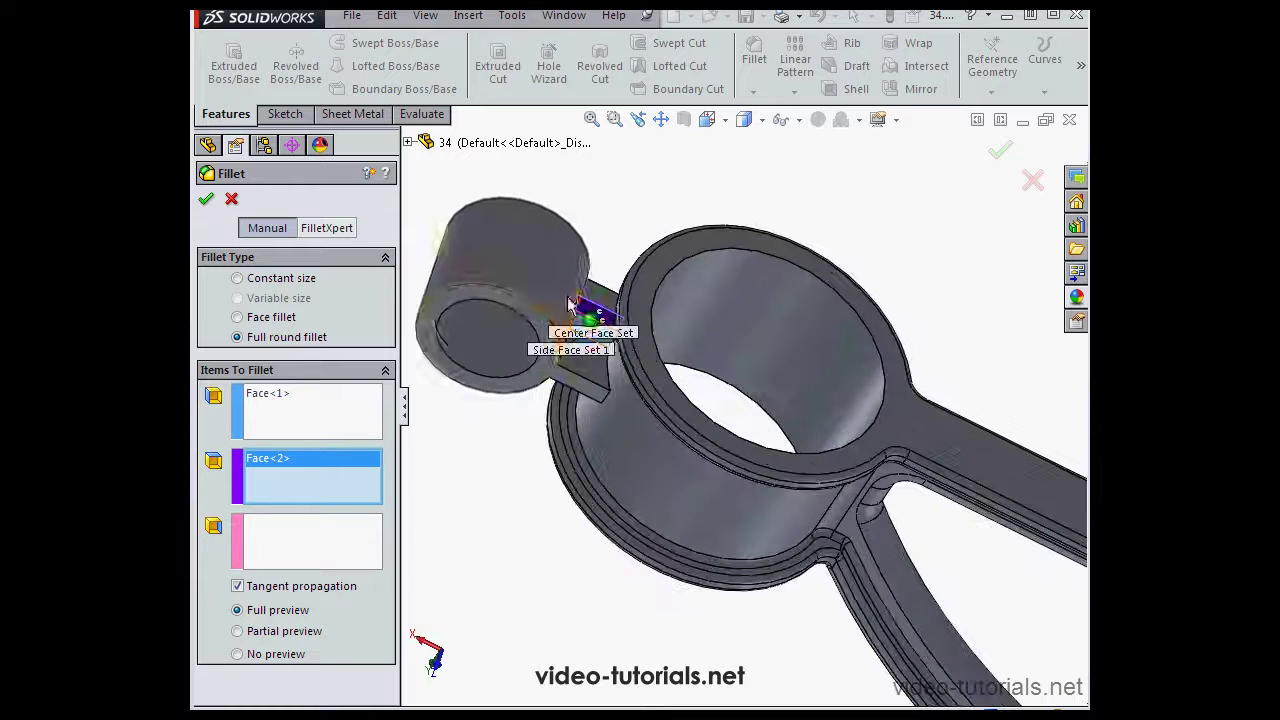
click(603, 333)
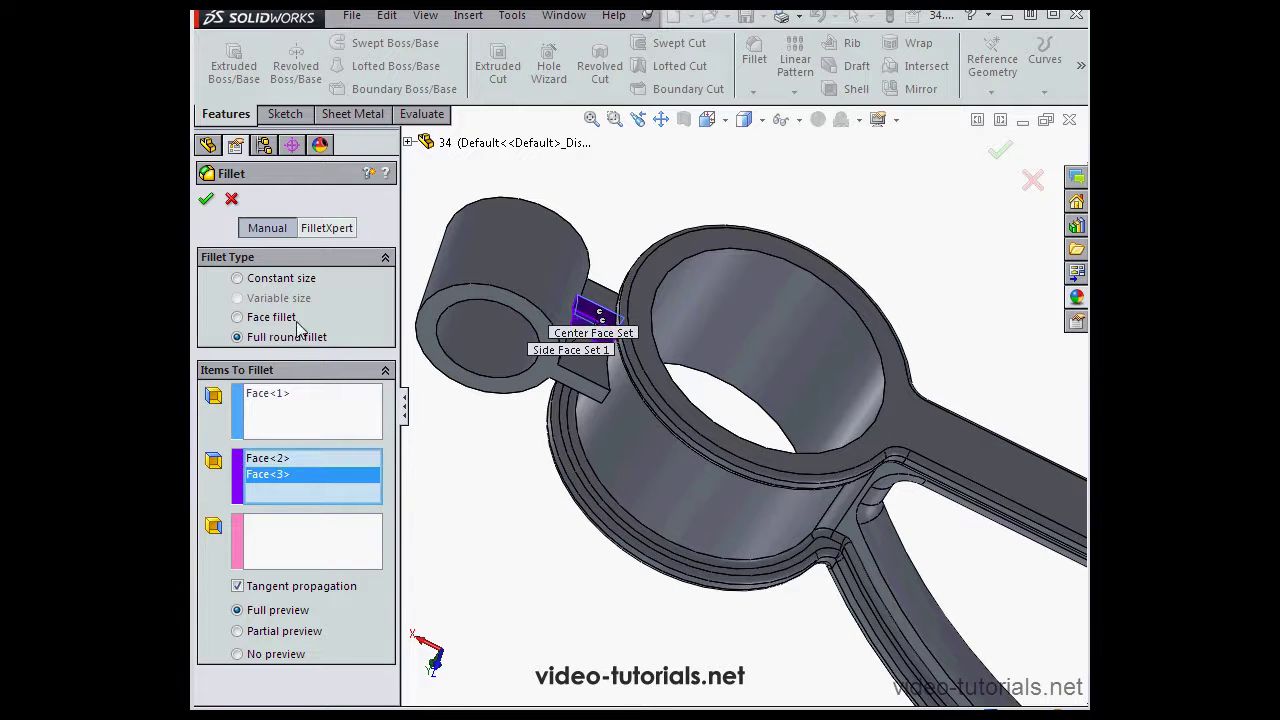
right_click(331, 486)
click(371, 506)
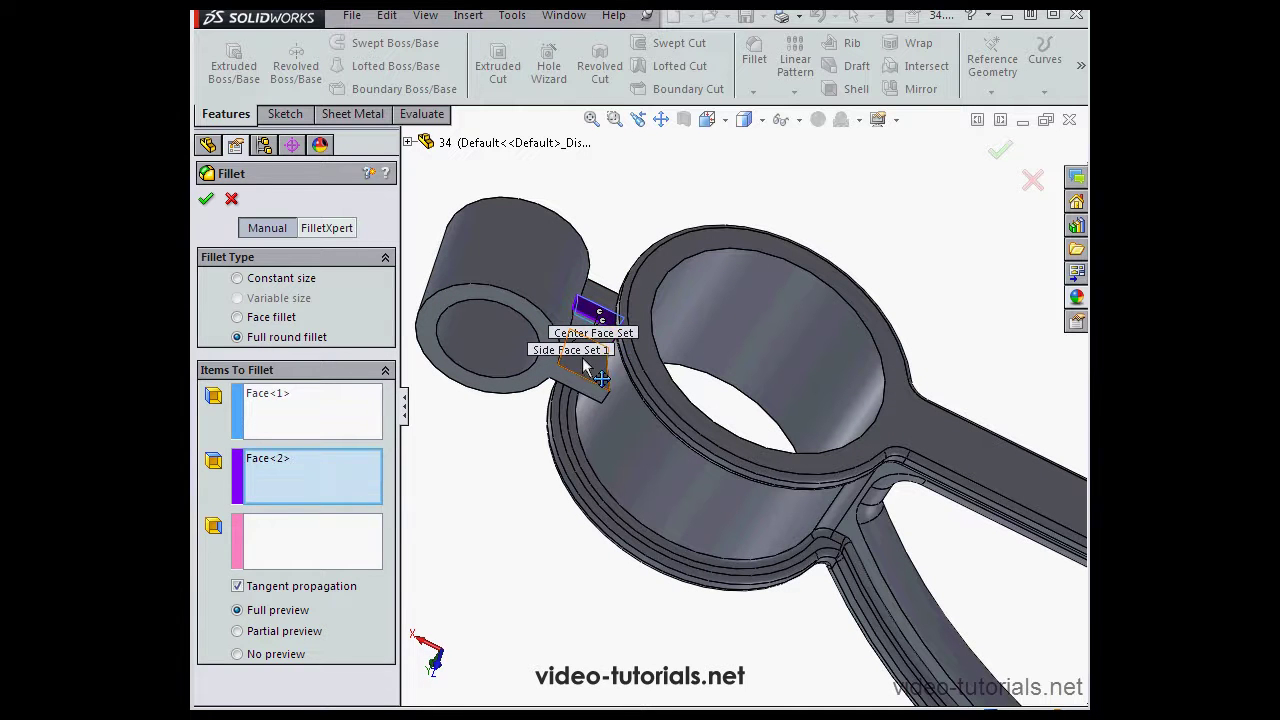
click(333, 558)
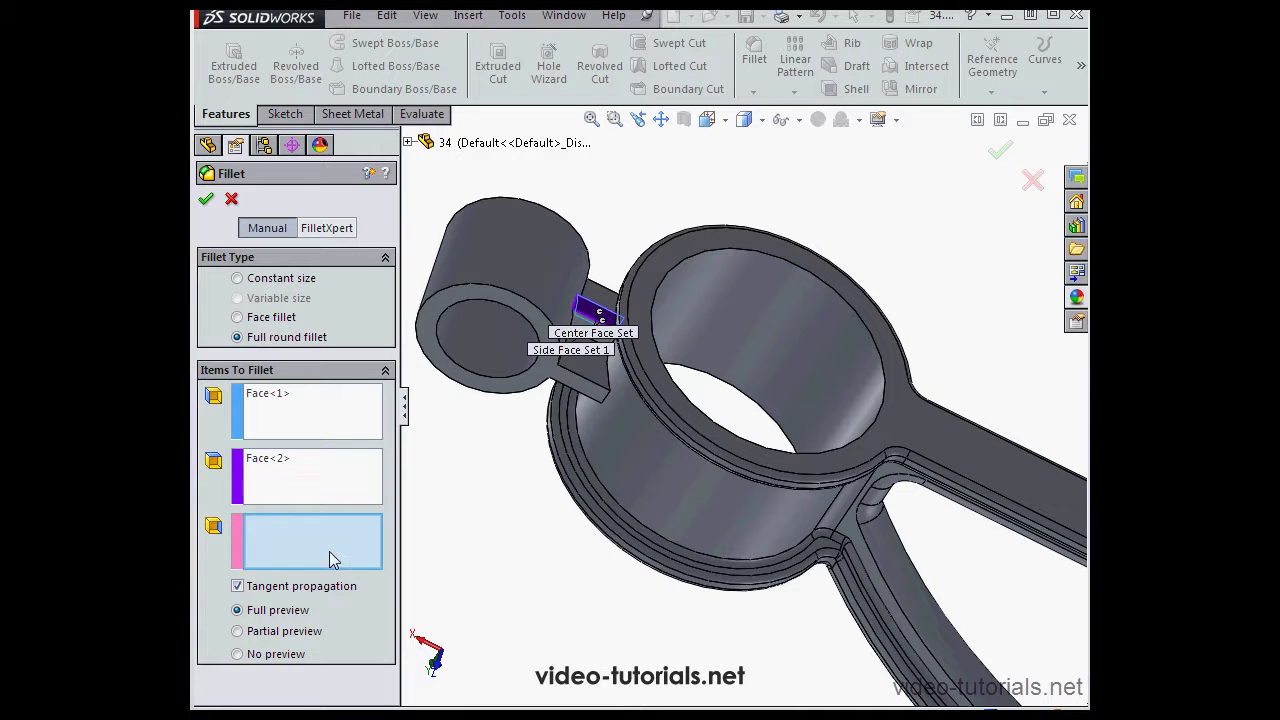
click(585, 316)
click(207, 200)
Step: Set up a constant size fillet with a 3 mm radius for the ribs between the large ring and small tube
middle_drag(668, 350, 589, 374)
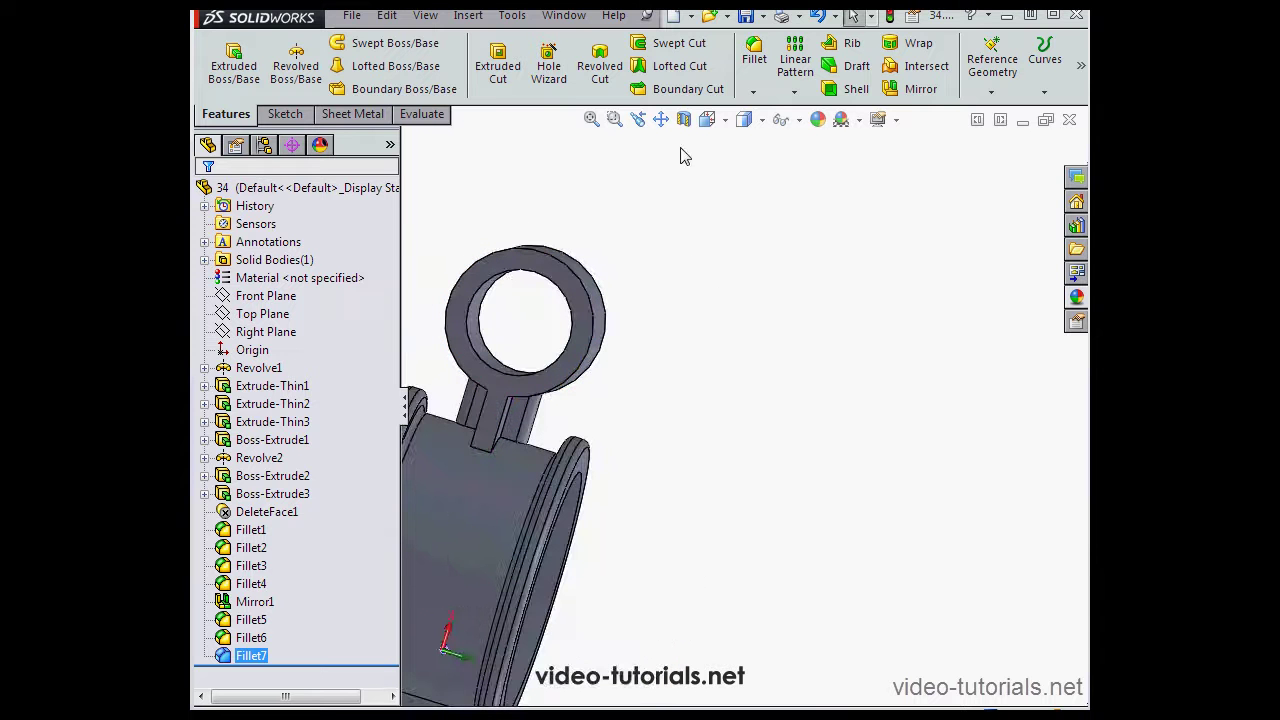
click(660, 119)
drag(552, 378, 669, 314)
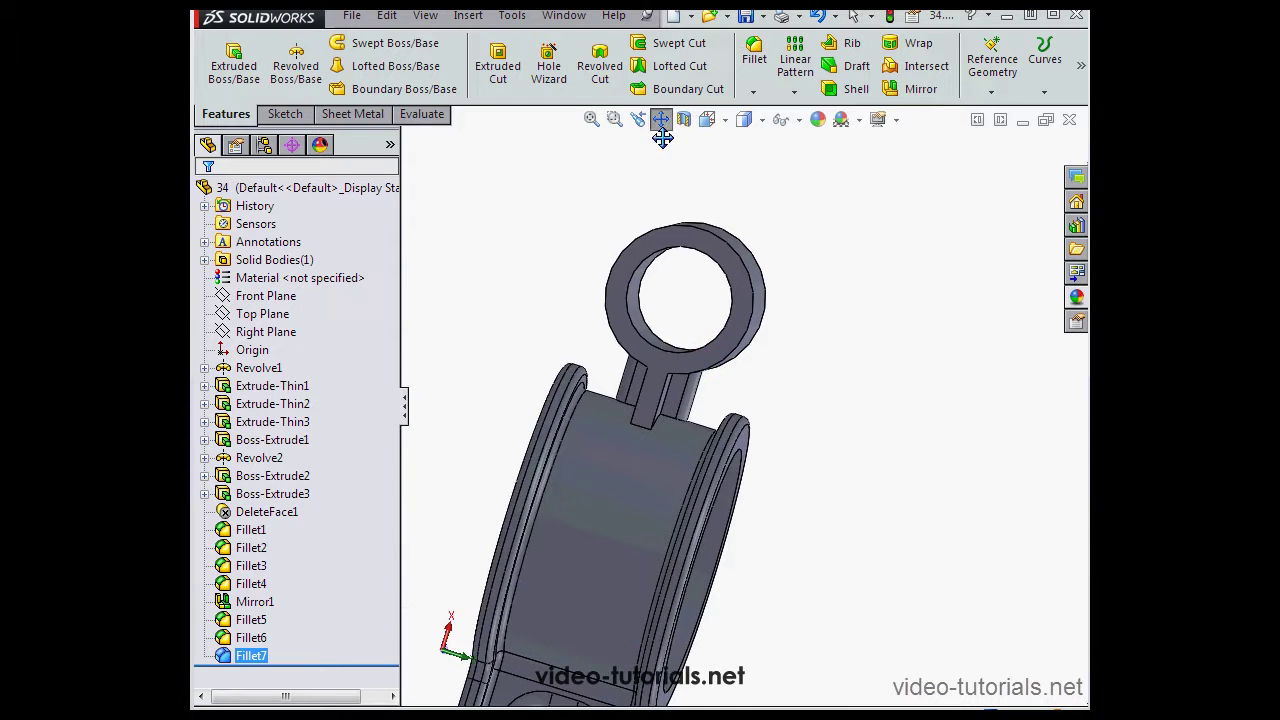
click(754, 58)
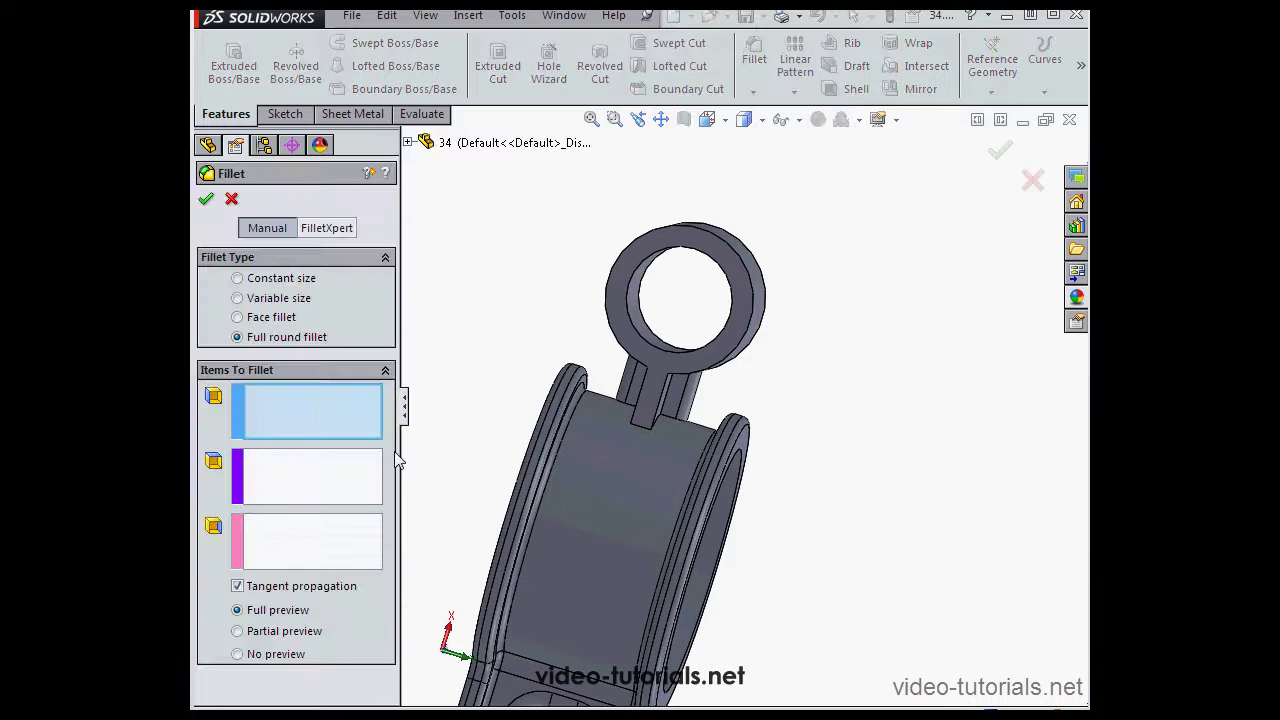
click(238, 279)
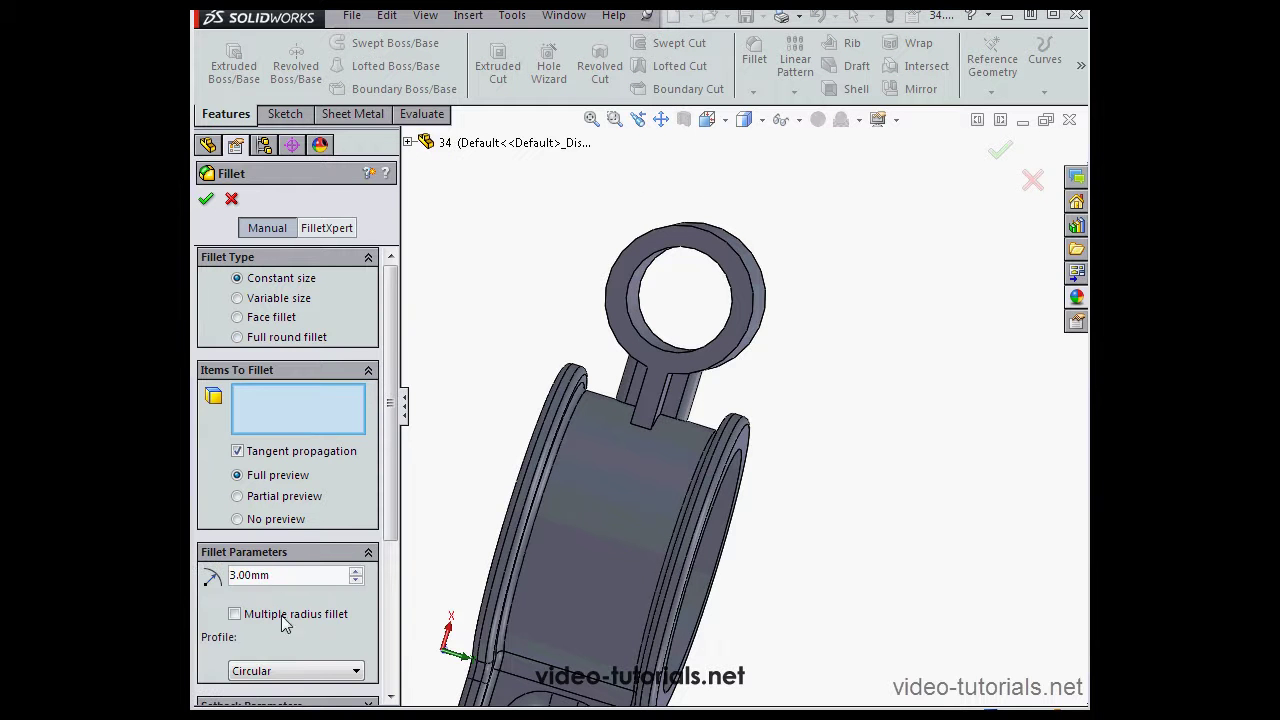
click(274, 575)
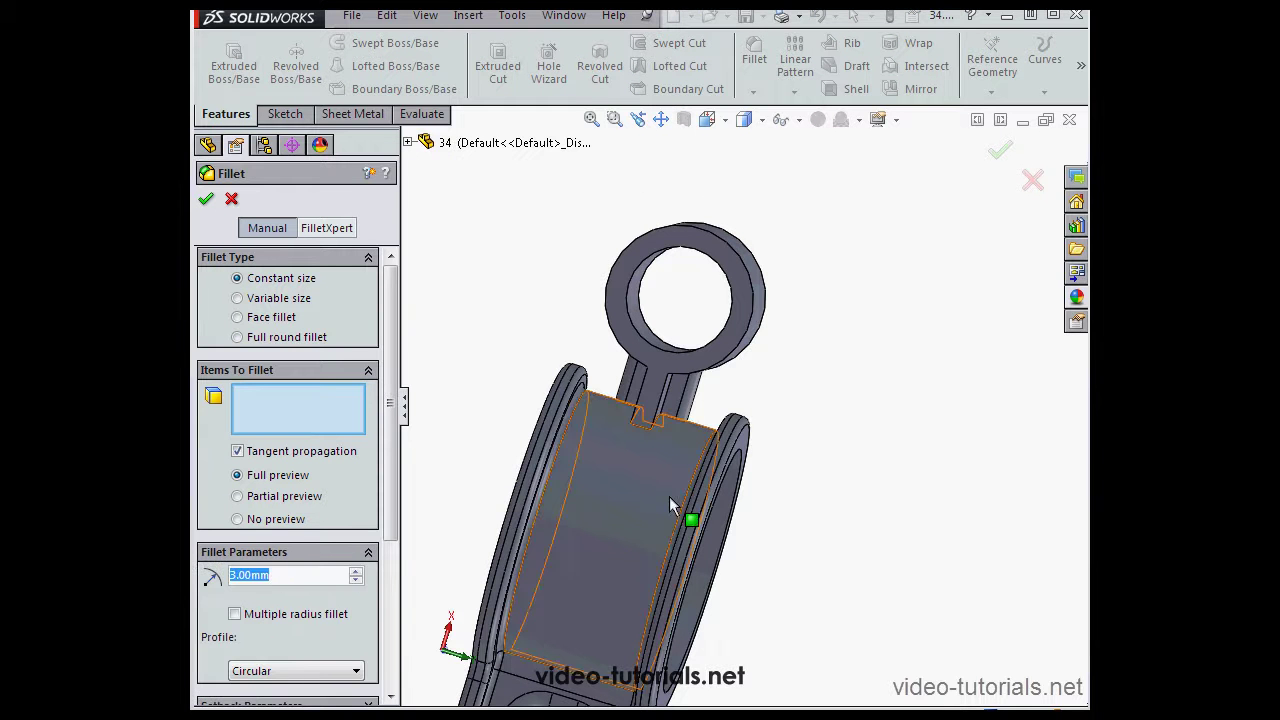
middle_drag(737, 414, 691, 408)
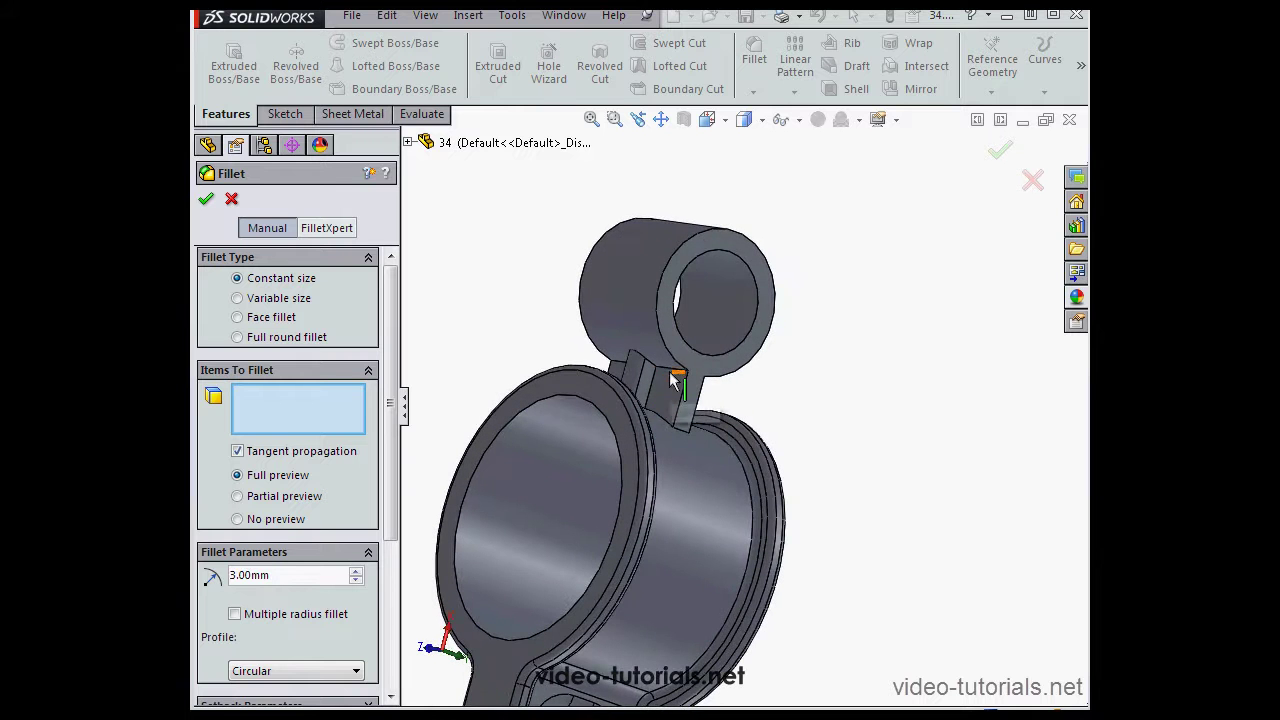
click(668, 390)
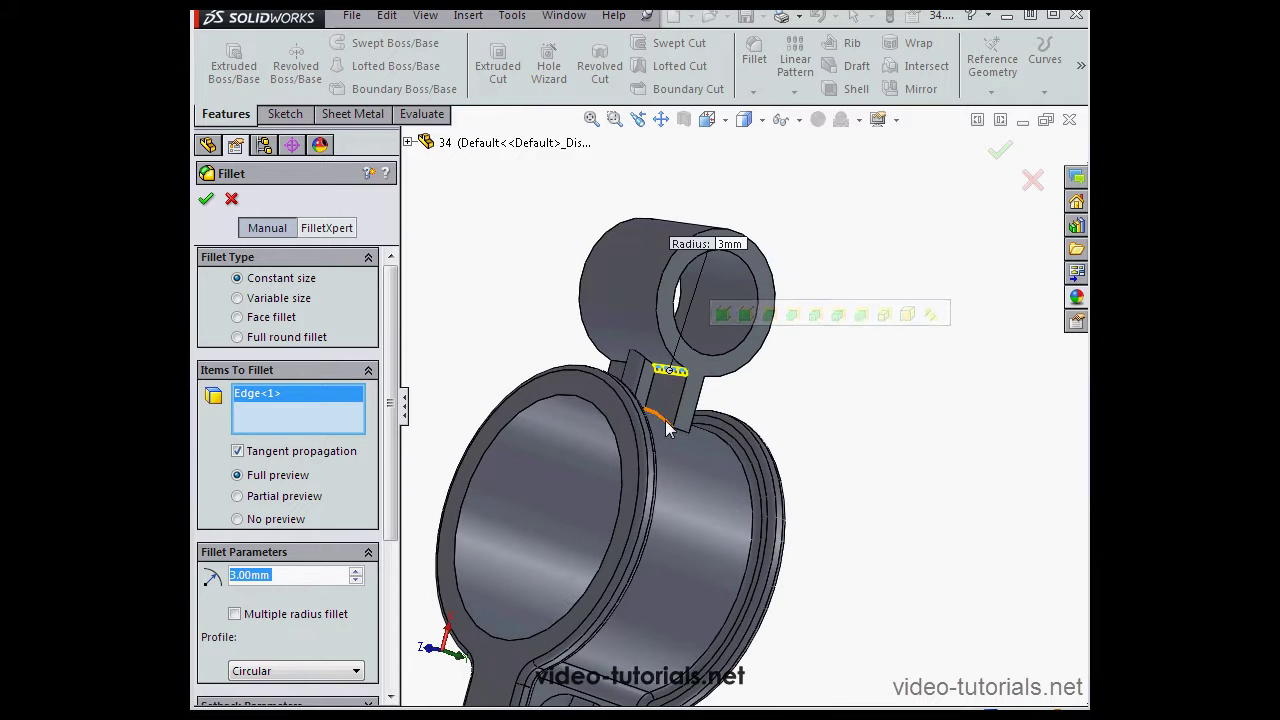
click(666, 420)
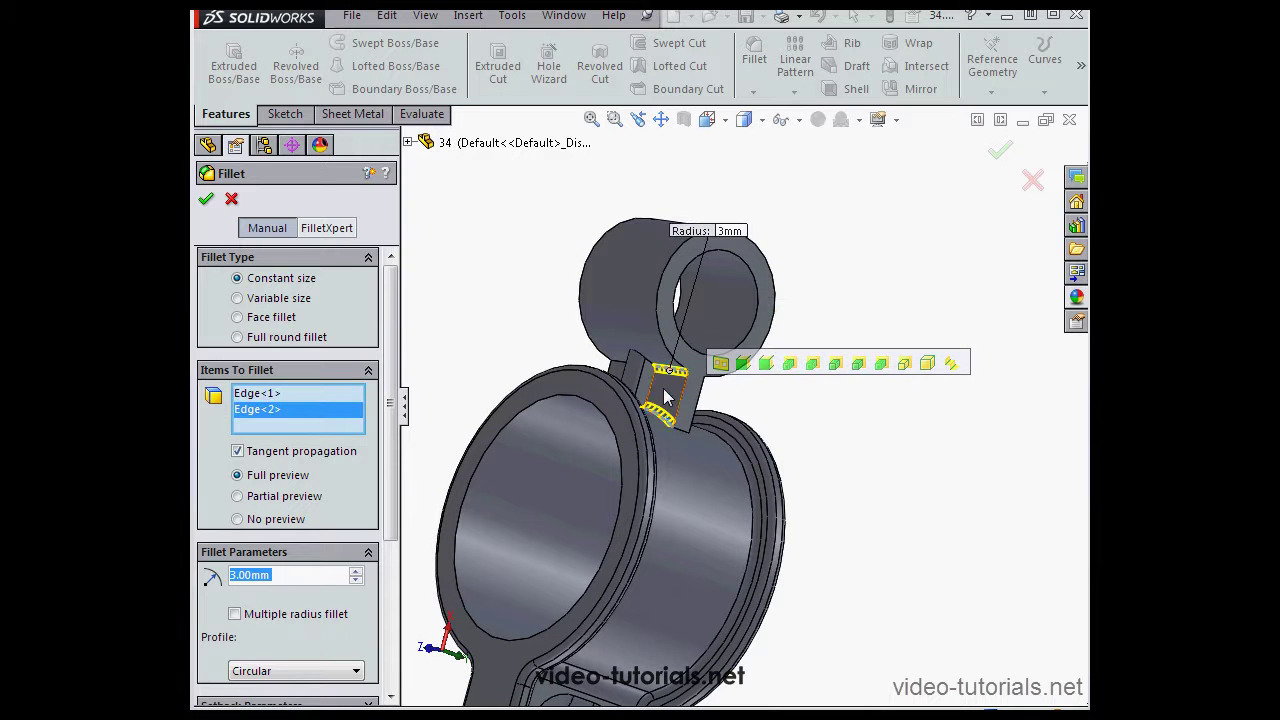
right_click(325, 420)
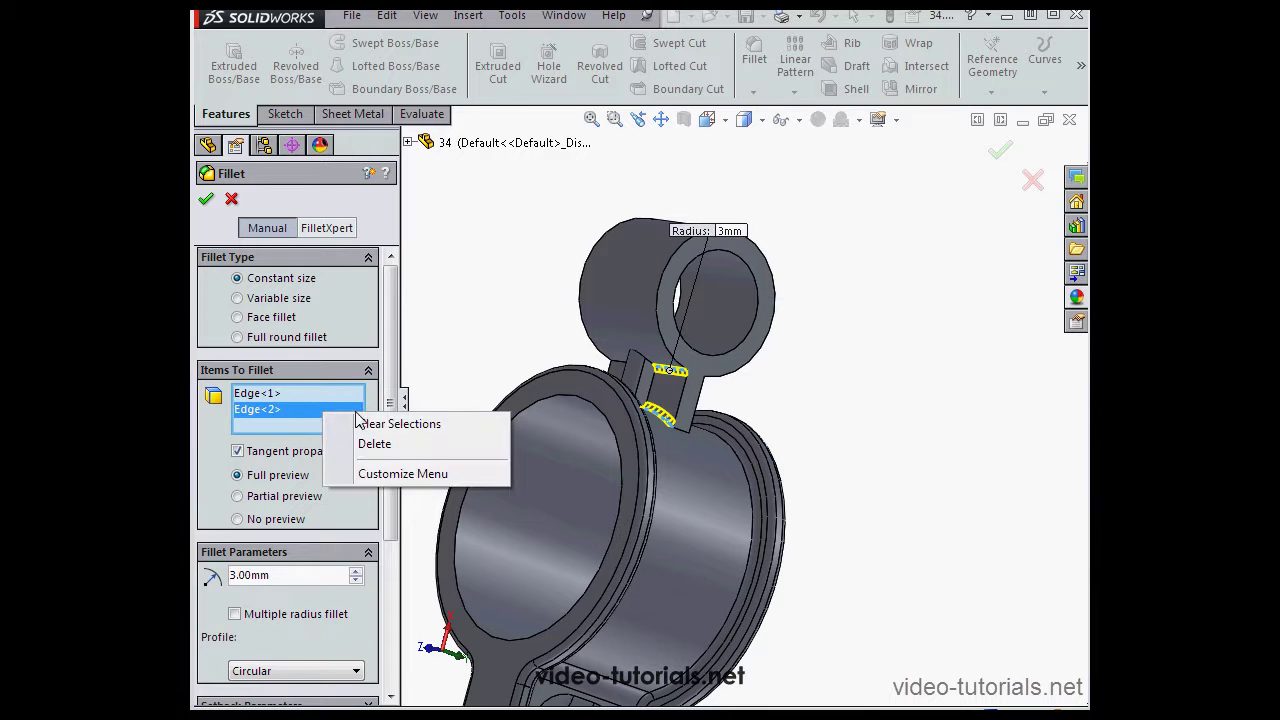
click(376, 443)
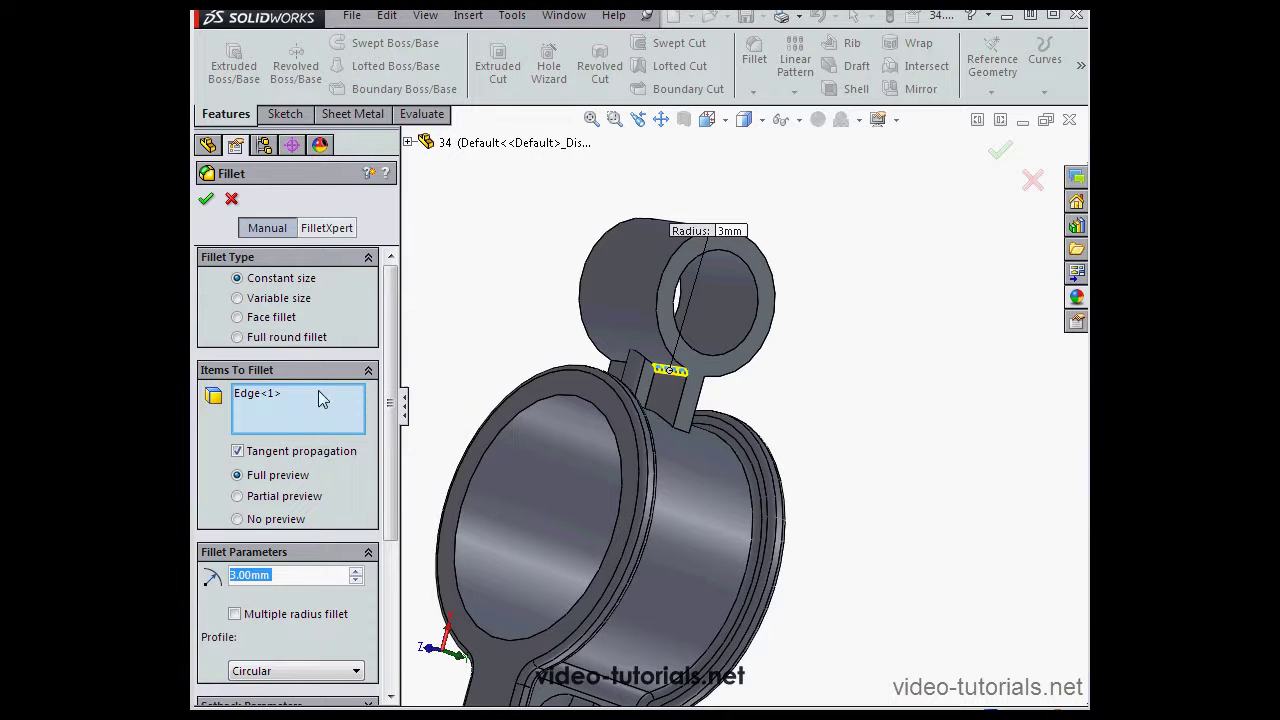
right_click(342, 400)
click(366, 424)
Step: Select four side faces of the ribs joining the large ring and small tube for the 3 mm fillet
click(663, 396)
middle_drag(663, 396, 586, 377)
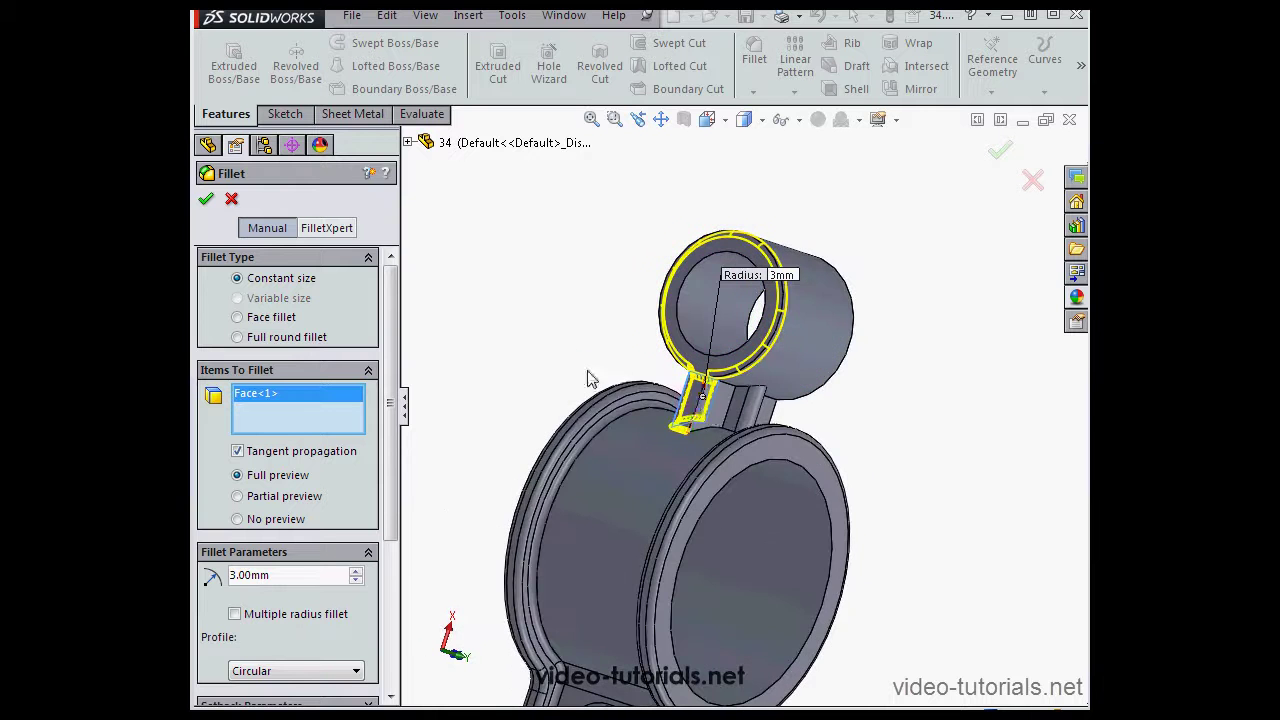
click(725, 410)
middle_drag(725, 410, 703, 405)
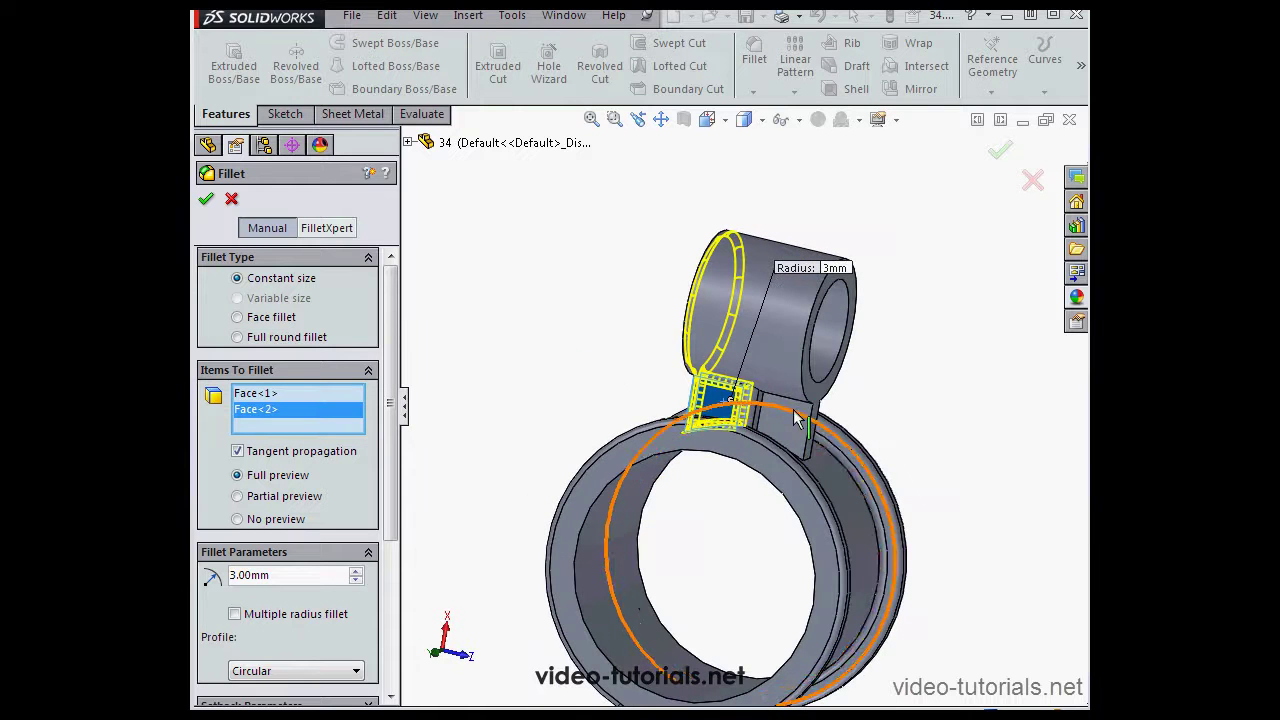
middle_drag(800, 440, 735, 392)
click(816, 388)
scroll(730, 390, down, 2)
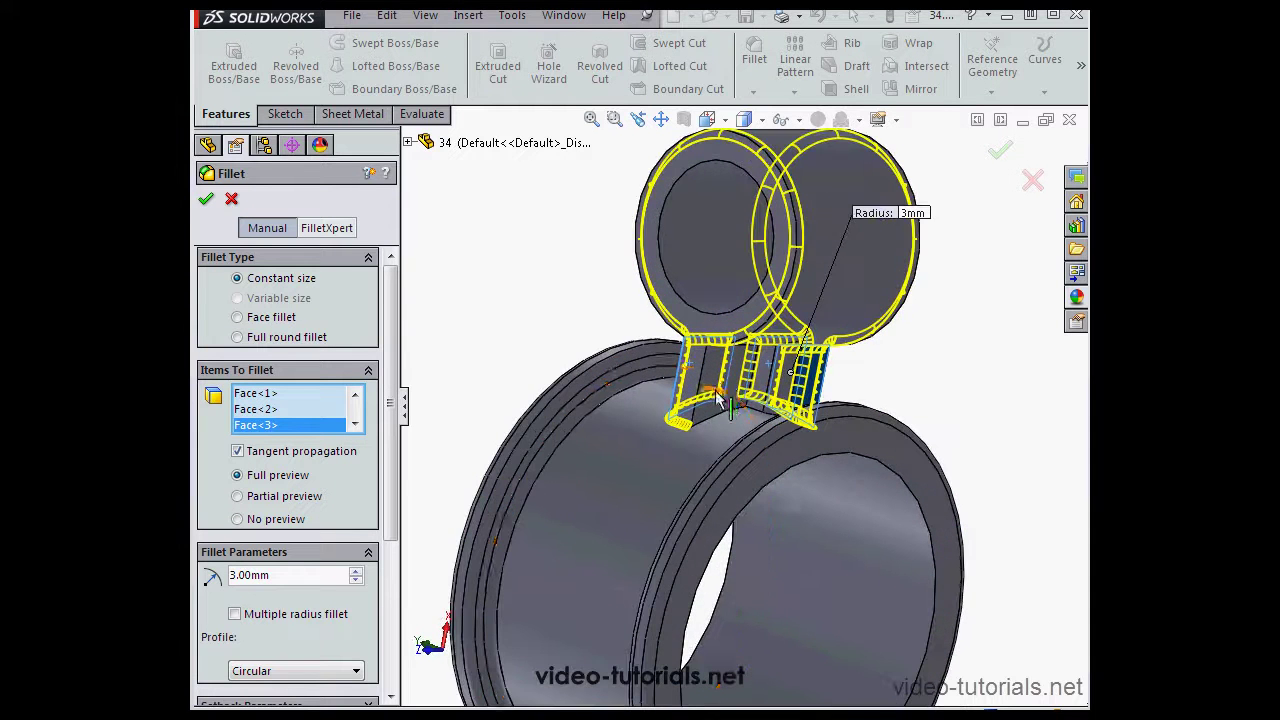
middle_drag(733, 390, 743, 310)
click(750, 306)
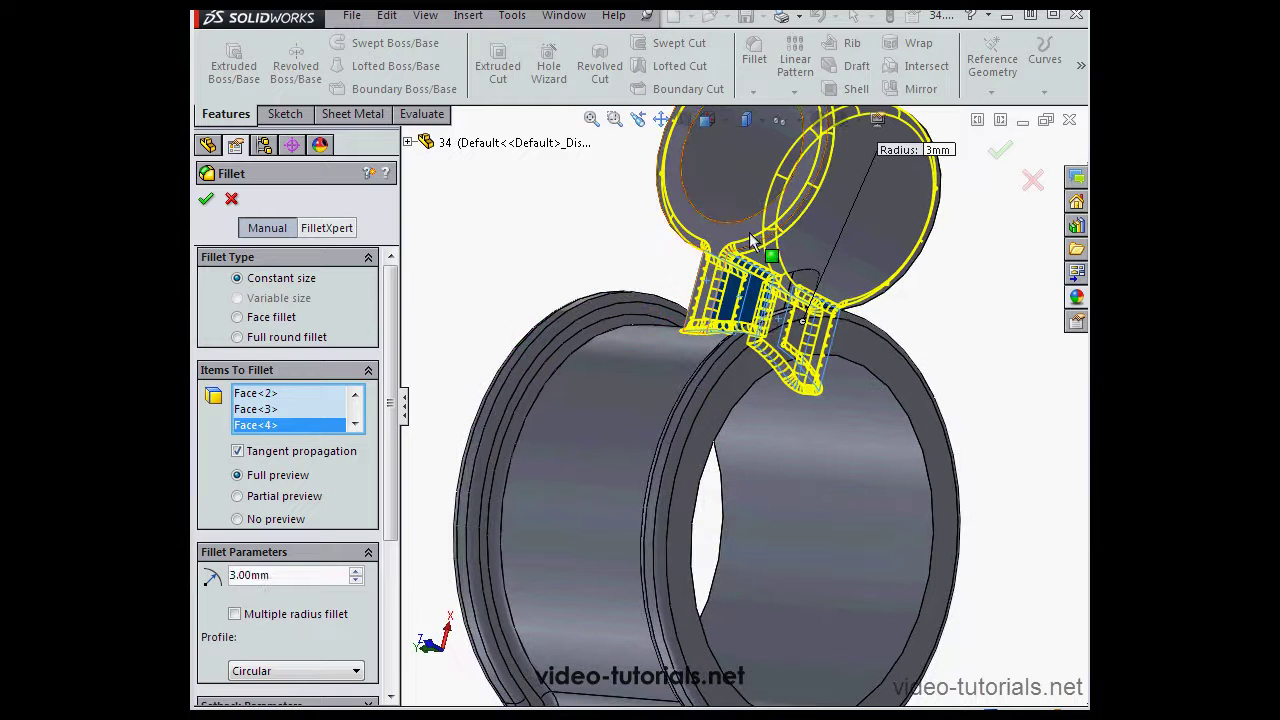
Step: Add two rib edges next to the small tube to the fillet and apply it, finishing in isometric view
middle_drag(778, 243, 742, 296)
scroll(805, 292, down, 2)
click(782, 298)
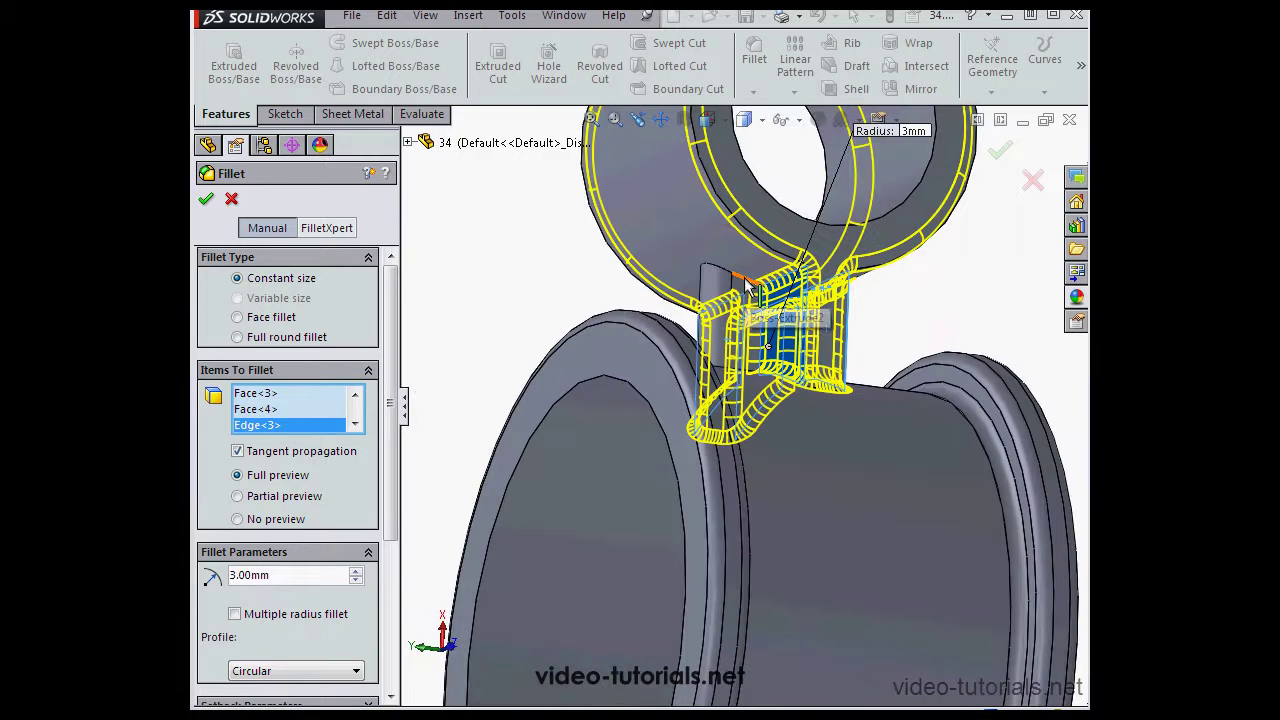
click(748, 287)
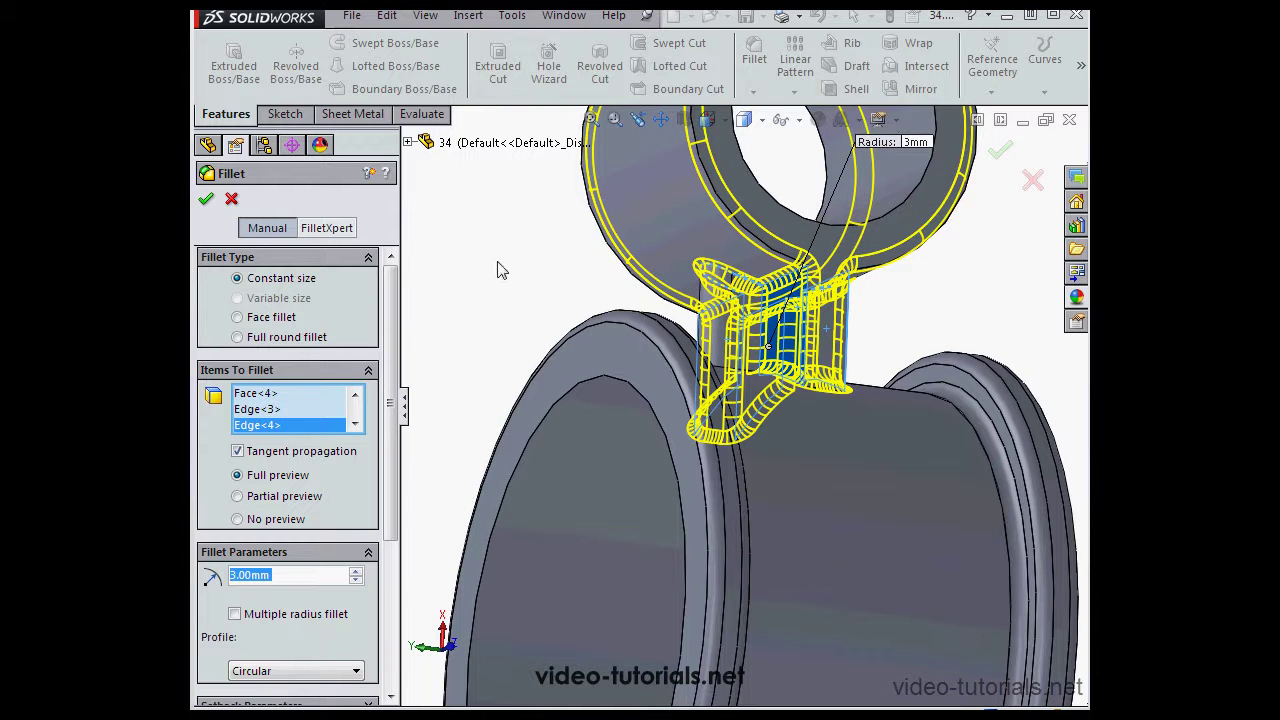
click(207, 200)
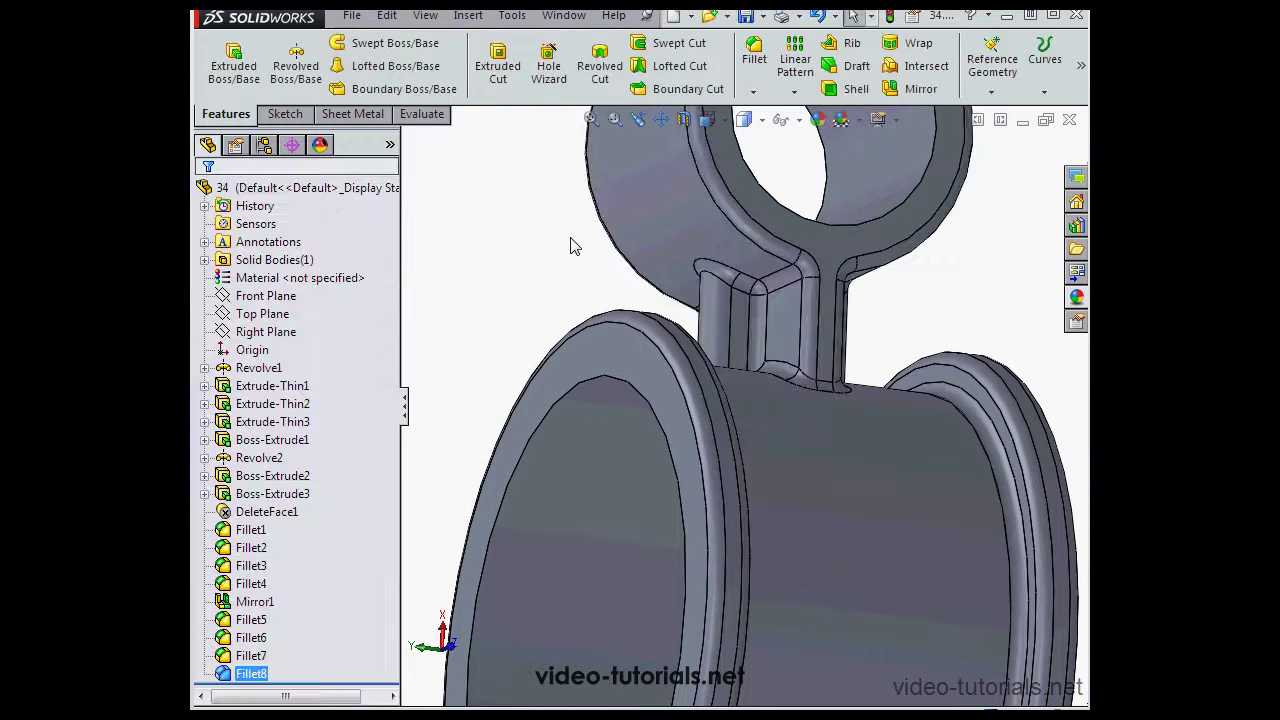
click(707, 119)
click(810, 171)
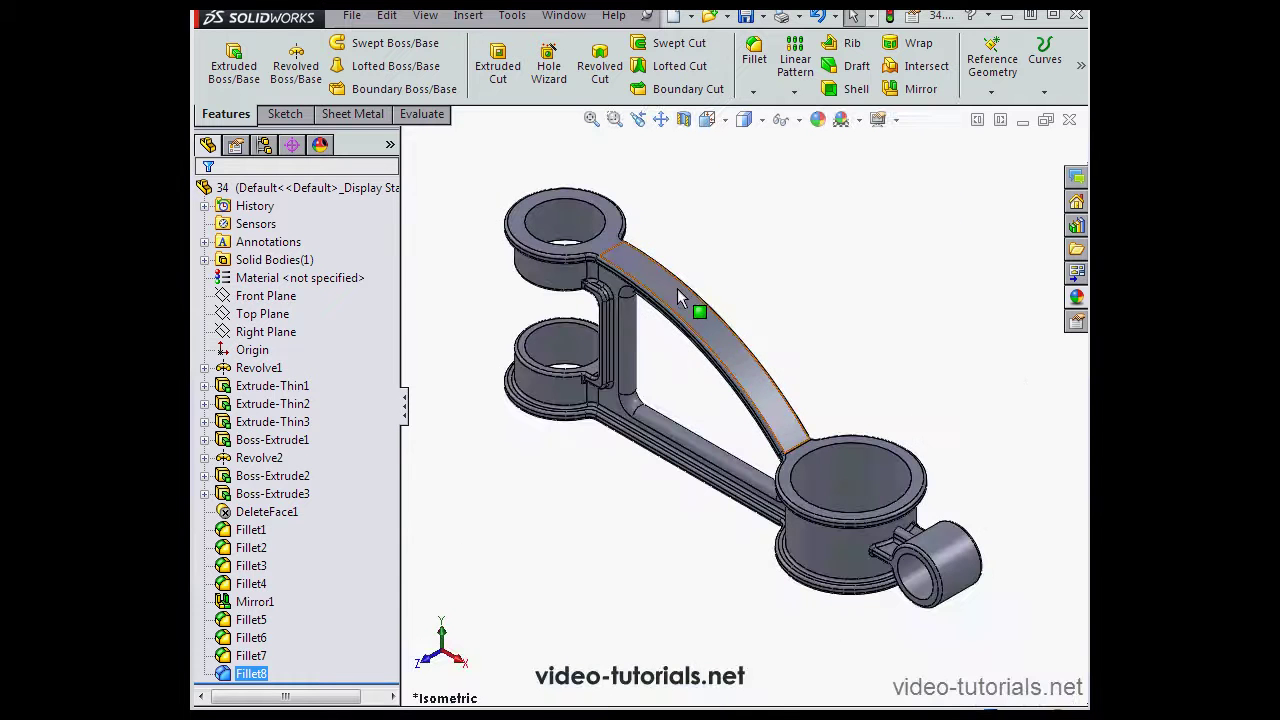